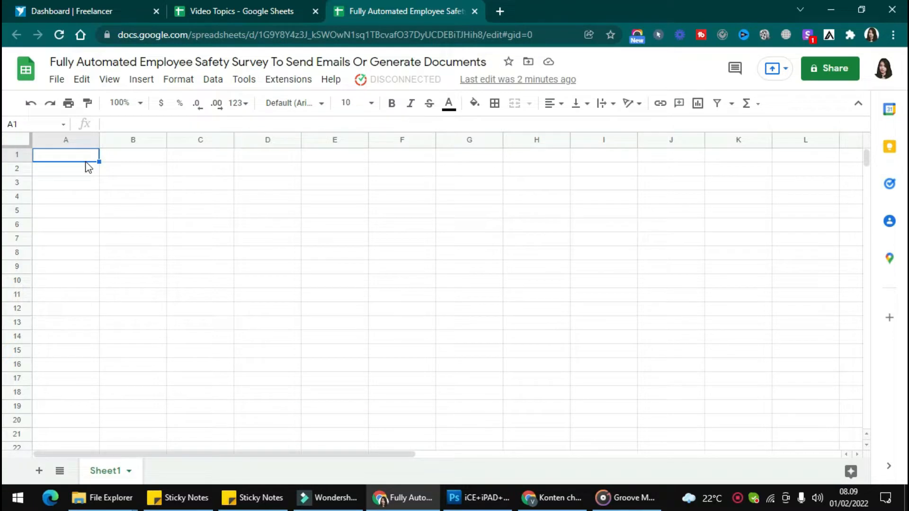
- Load the Employee Safety Survey form template into the spreadsheet with Kulfi Forms
{"action": "left_click", "coordinate": [303, 87]}
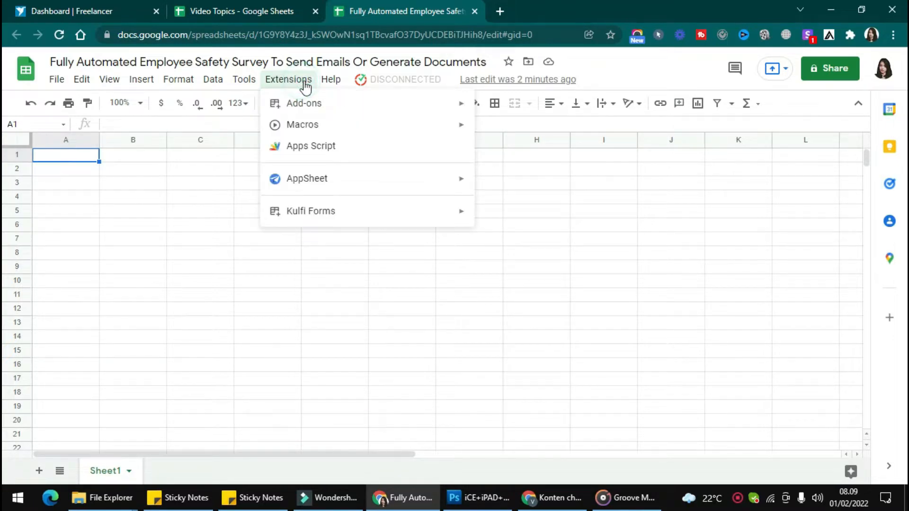
{"action": "mouse_move", "coordinate": [388, 215]}
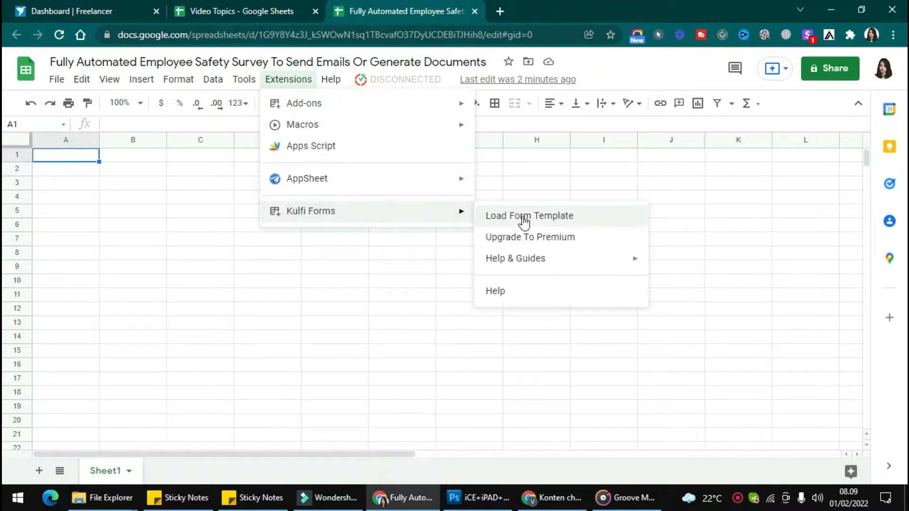
{"action": "left_click", "coordinate": [523, 217]}
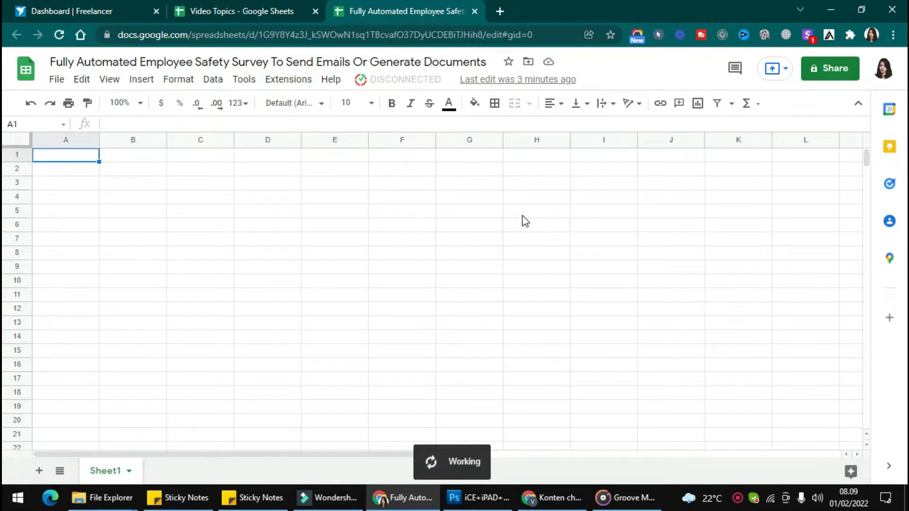
{"action": "left_click", "coordinate": [330, 138]}
{"action": "type", "text": "EMPLOYEE SAFE"}
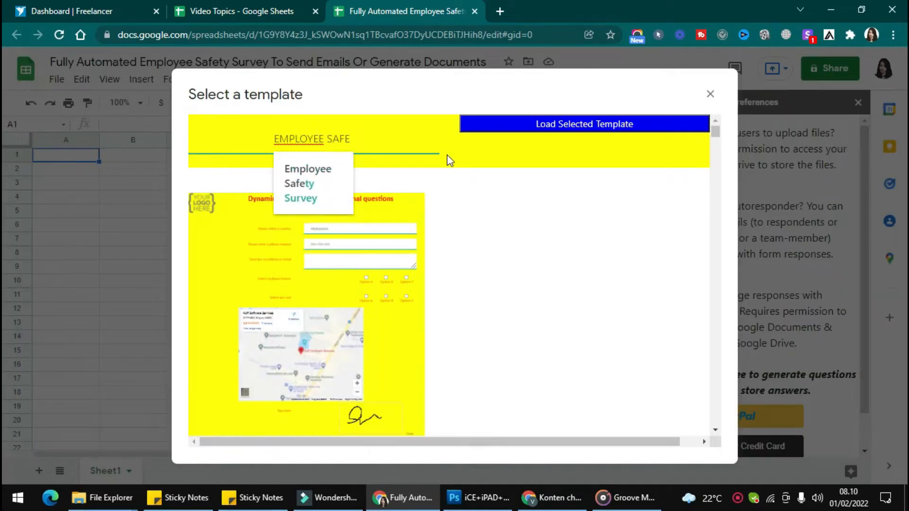
{"action": "left_click", "coordinate": [284, 183]}
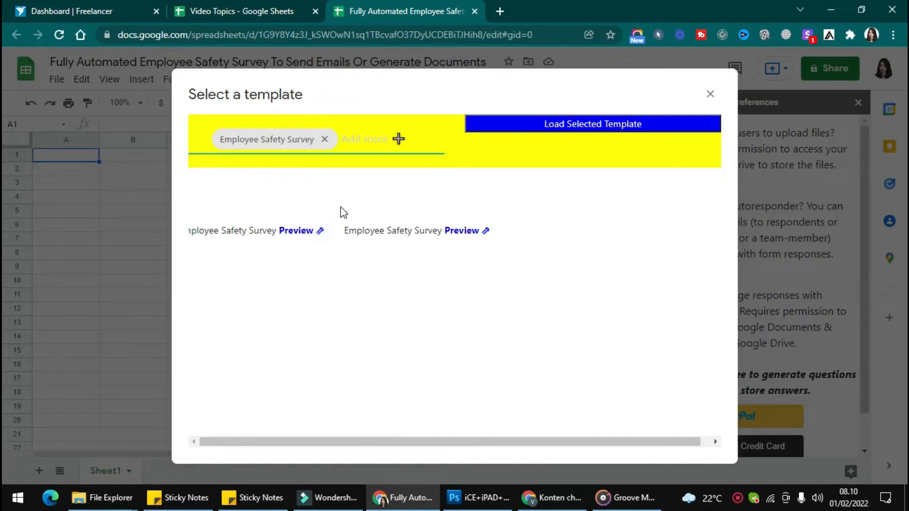
{"action": "left_click", "coordinate": [273, 206]}
{"action": "left_click", "coordinate": [544, 124]}
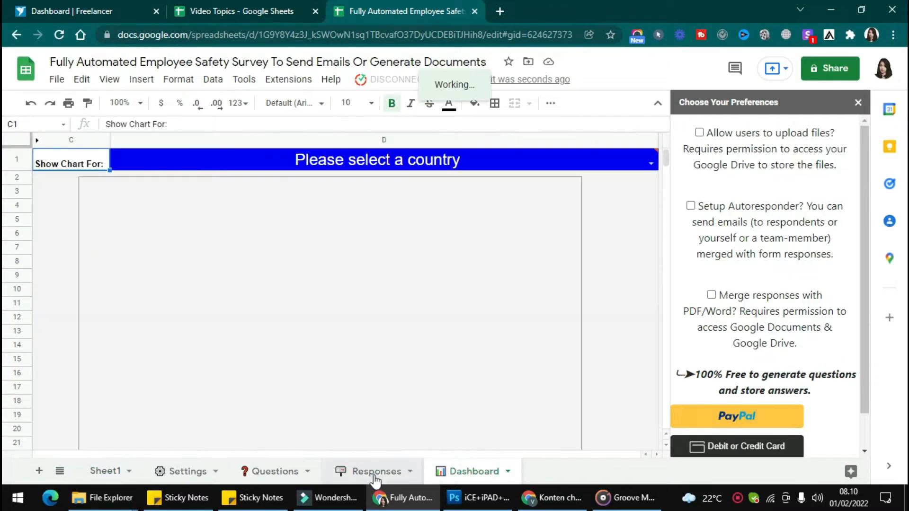
- View the Questions and Settings sheets and reload the spreadsheet page
{"action": "left_click", "coordinate": [262, 471]}
{"action": "left_click", "coordinate": [179, 470]}
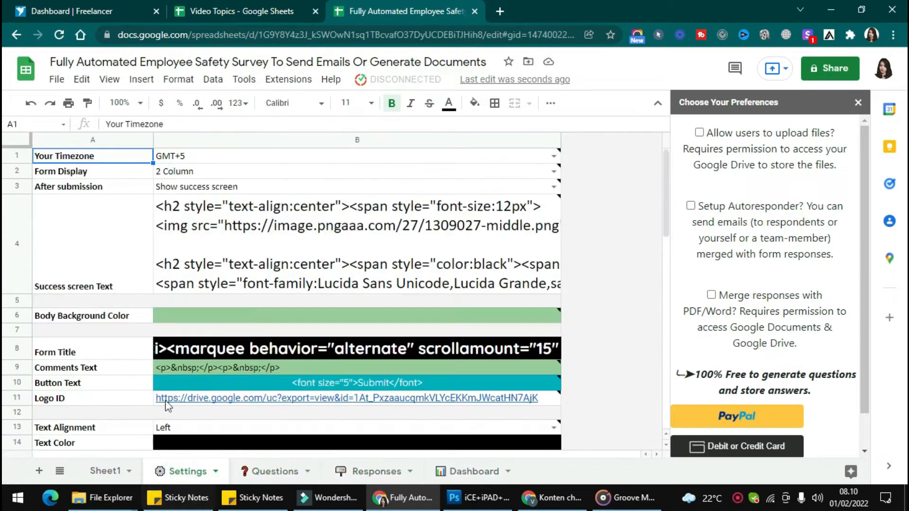
{"action": "left_click", "coordinate": [59, 34]}
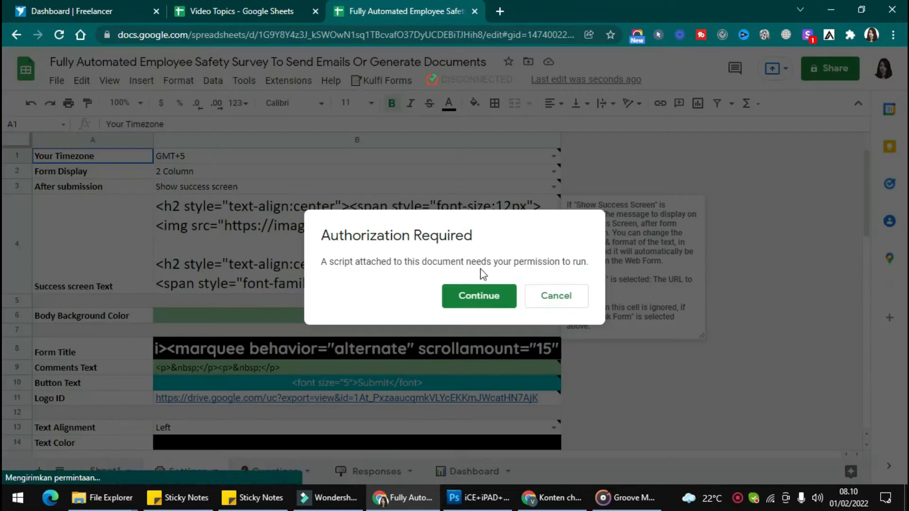
- Authorize Kulfi_Forms_ClientScript to access the Google account, proceeding past the unverified-app page
{"action": "left_click", "coordinate": [454, 294]}
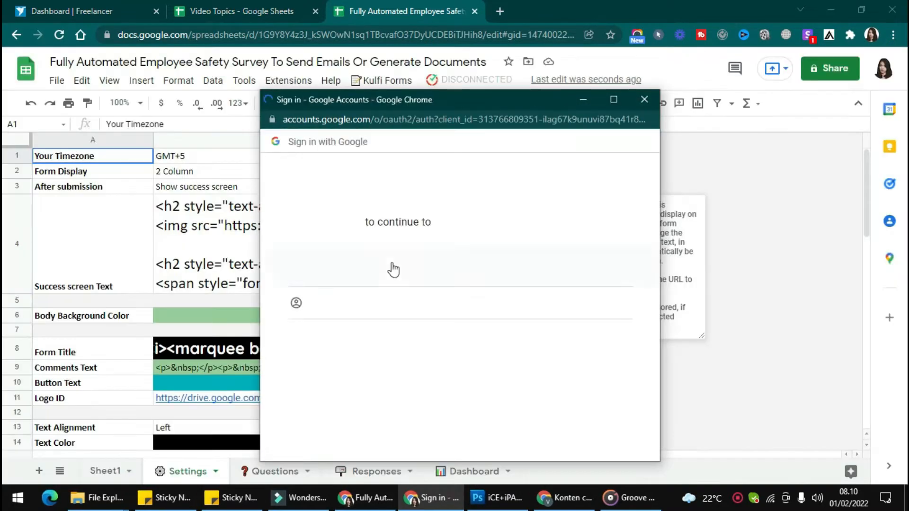
{"action": "left_click", "coordinate": [345, 267]}
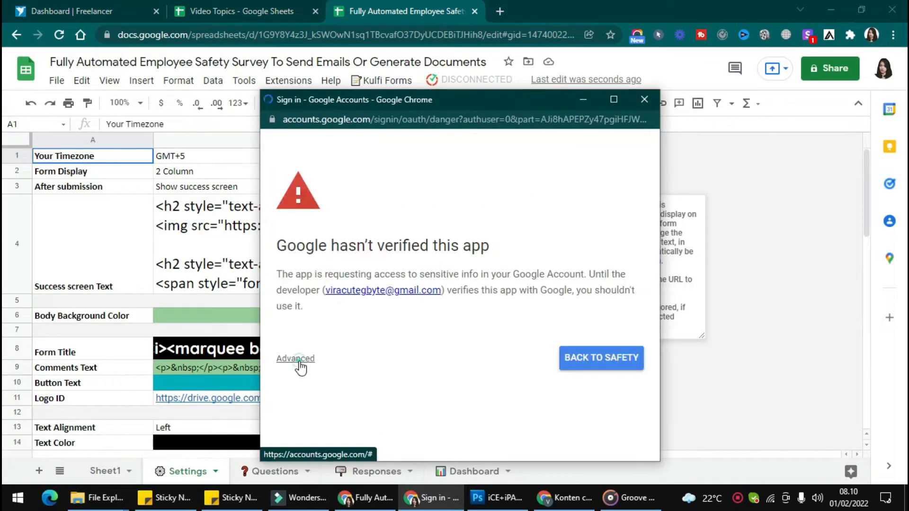
{"action": "left_click", "coordinate": [298, 364]}
{"action": "left_click", "coordinate": [347, 395]}
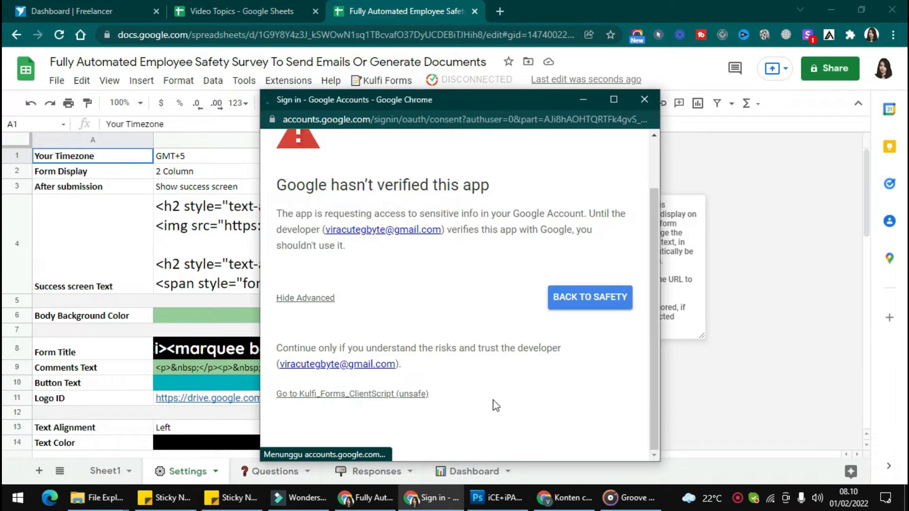
{"action": "scroll", "coordinate": [548, 379], "scroll_direction": "down", "scroll_amount": 4}
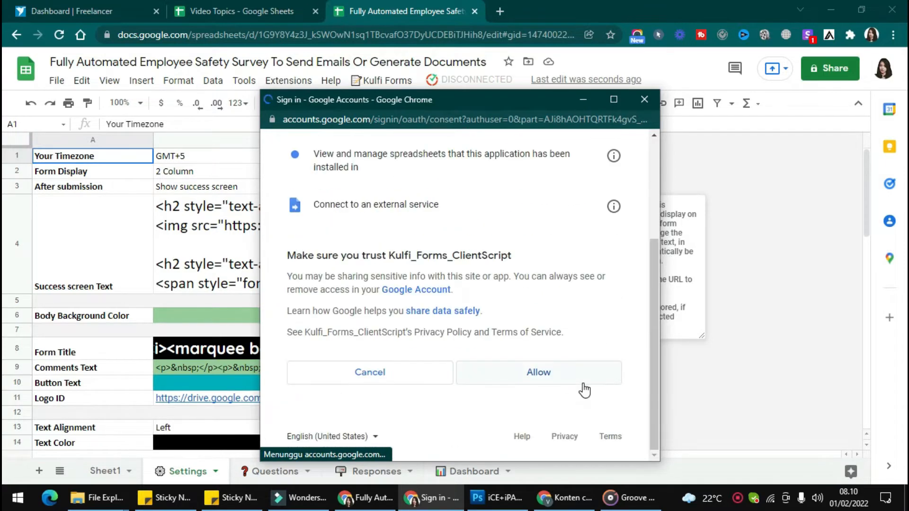
{"action": "left_click", "coordinate": [582, 381]}
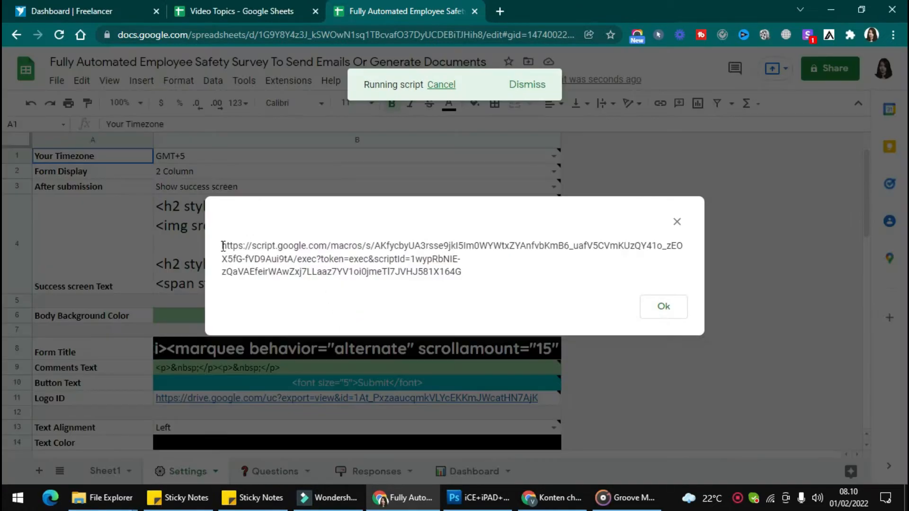
- Copy the generated web form link, open it in a new browser tab and look over the Employee Safety Survey form
{"action": "left_click_drag", "start_coordinate": [223, 246], "coordinate": [541, 276]}
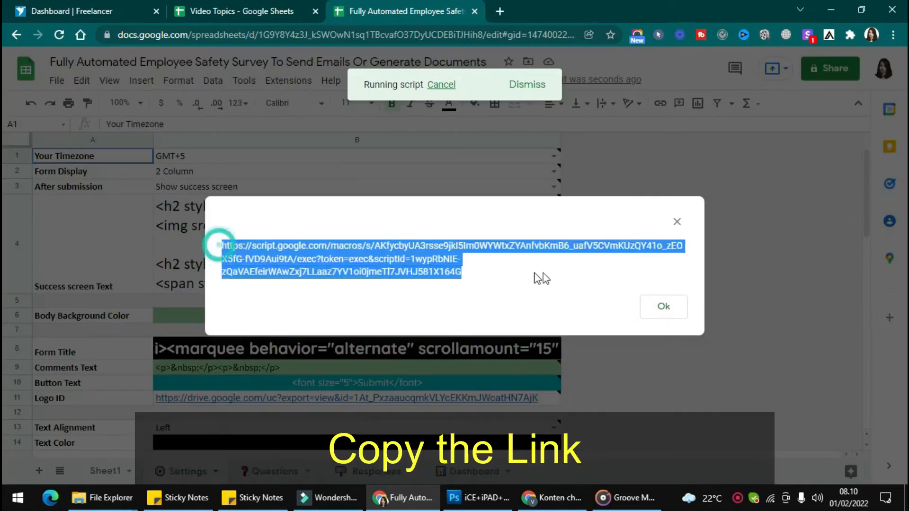
{"action": "key", "text": "ctrl+c"}
{"action": "key", "text": "ctrl+t"}
{"action": "key", "text": "ctrl+v"}
{"action": "key", "text": "Return"}
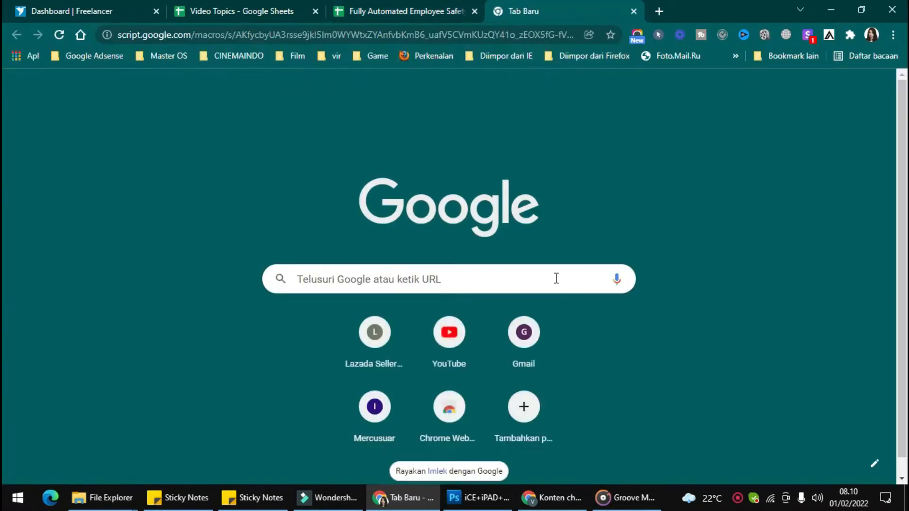
{"action": "scroll", "coordinate": [402, 280], "scroll_direction": "down", "scroll_amount": 10}
{"action": "scroll", "coordinate": [402, 274], "scroll_direction": "up", "scroll_amount": 10}
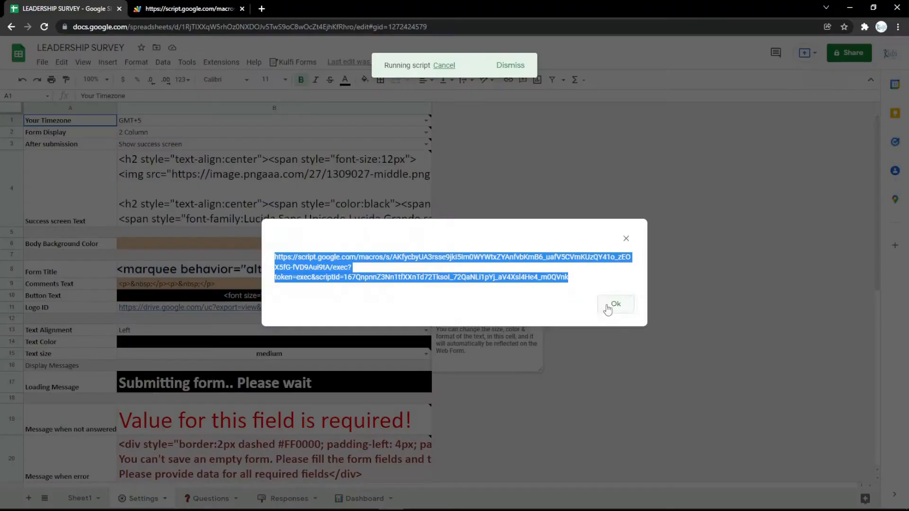
- On the Questions sheet of LEADERSHIP SURVEY, insert a row above the Department question and set its question type to Text
{"action": "left_click", "coordinate": [608, 310]}
{"action": "left_click", "coordinate": [209, 498]}
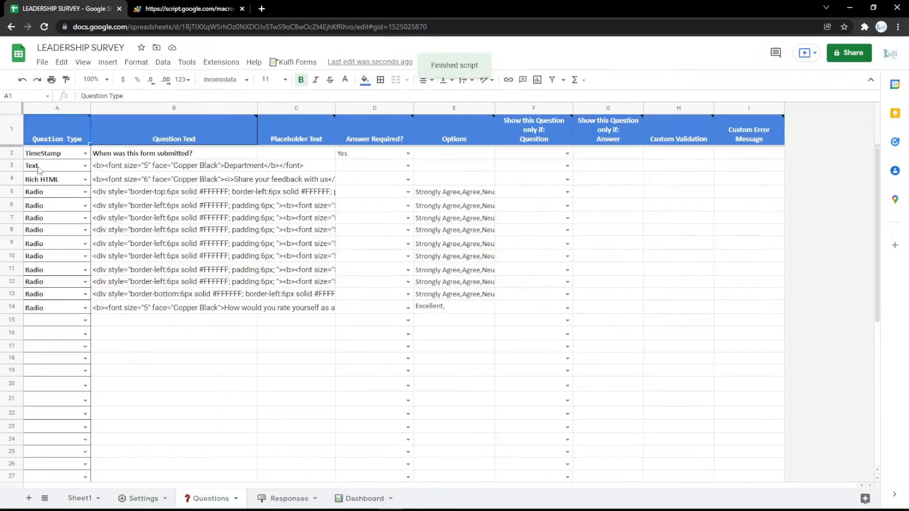
{"action": "right_click", "coordinate": [14, 170]}
{"action": "left_click", "coordinate": [38, 252]}
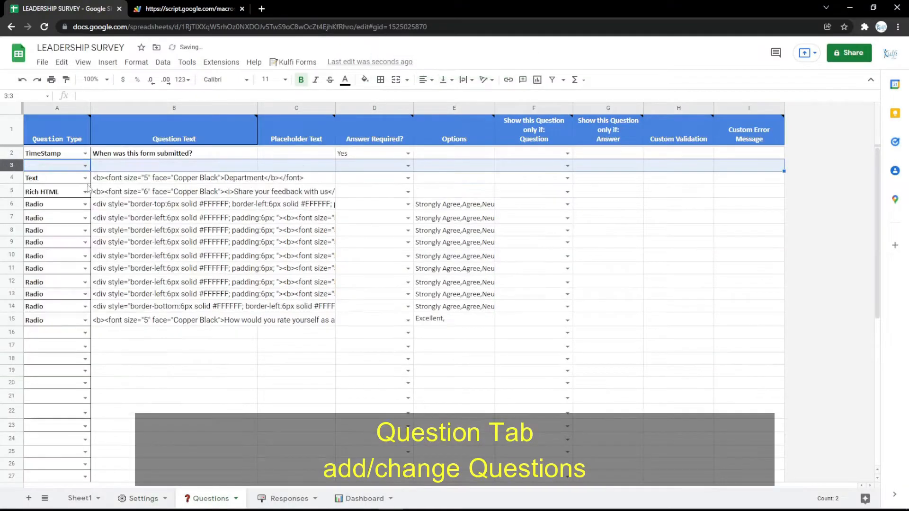
{"action": "left_click", "coordinate": [85, 166]}
{"action": "left_click", "coordinate": [56, 207]}
- Fill the new row's question text with the Department question's formatted markup, relabel it Name, and reload the web form
{"action": "left_click", "coordinate": [153, 180]}
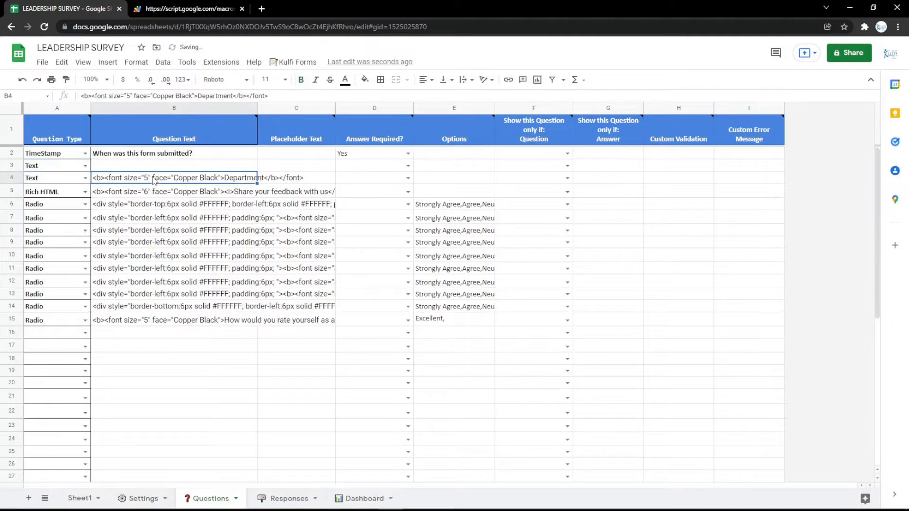
{"action": "double_click", "coordinate": [155, 167]}
{"action": "key", "text": "ctrl+v"}
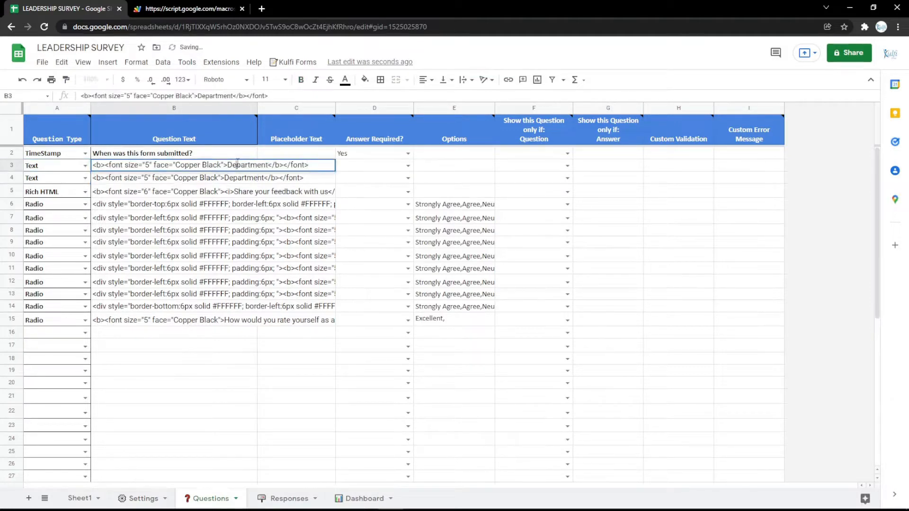
{"action": "type", "text": "Name"}
{"action": "key", "text": "Return"}
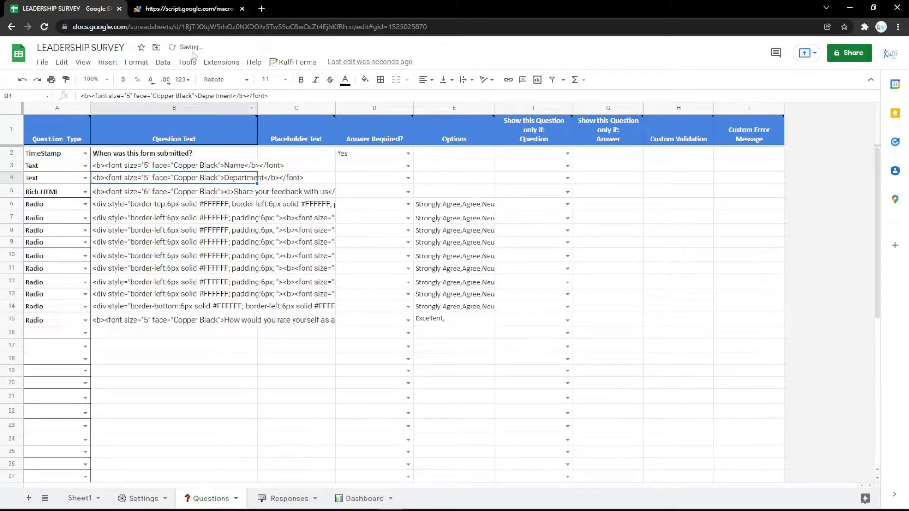
{"action": "key", "text": "ctrl+Tab"}
{"action": "key", "text": "F5"}
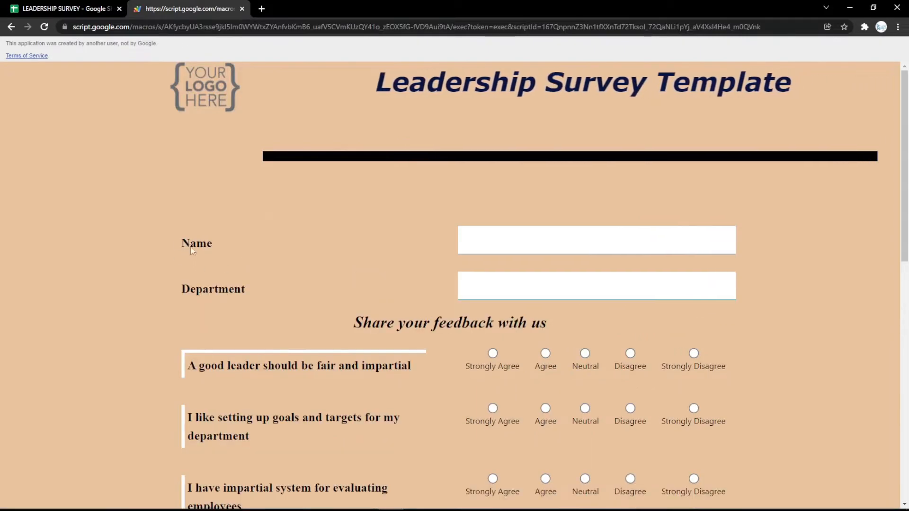
- Change the row 3 question to type Email with the label Email, and check it on the web form
{"action": "left_click", "coordinate": [71, 8]}
{"action": "left_click", "coordinate": [85, 166]}
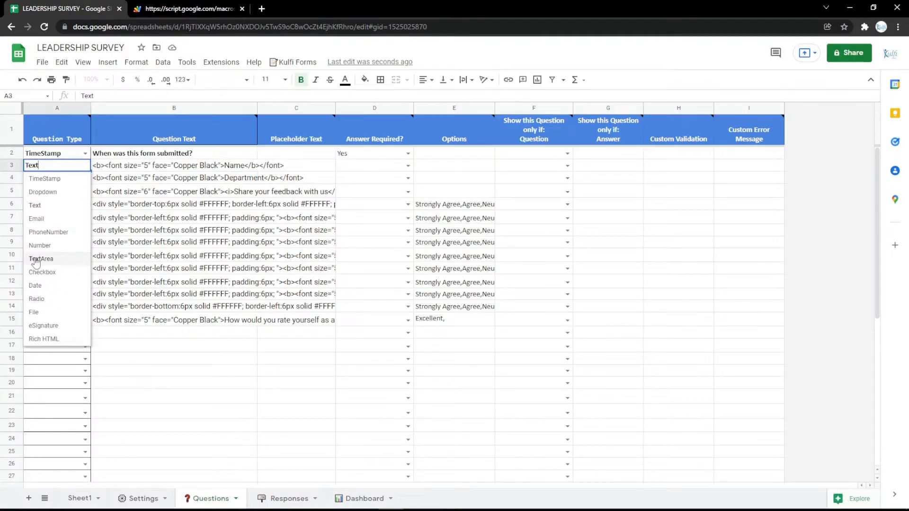
{"action": "left_click", "coordinate": [37, 219]}
{"action": "double_click", "coordinate": [174, 165]}
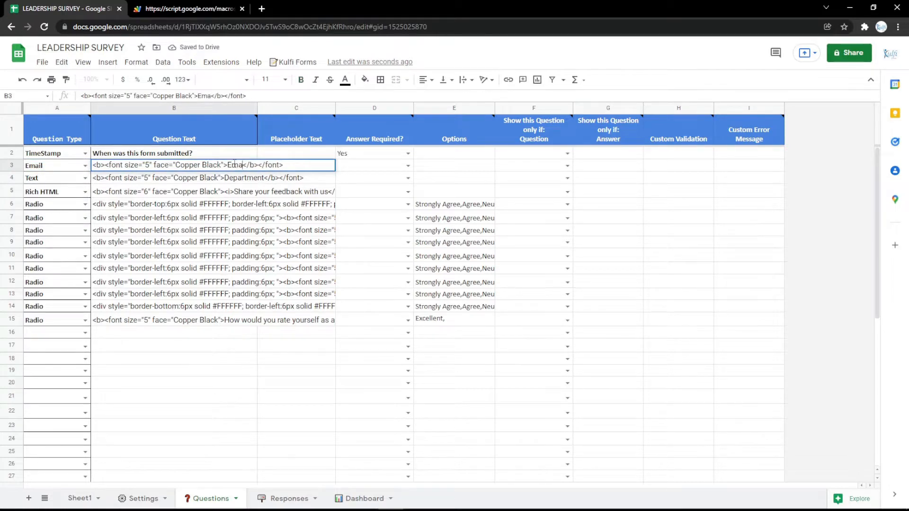
{"action": "key", "text": "Return"}
{"action": "left_click", "coordinate": [189, 9]}
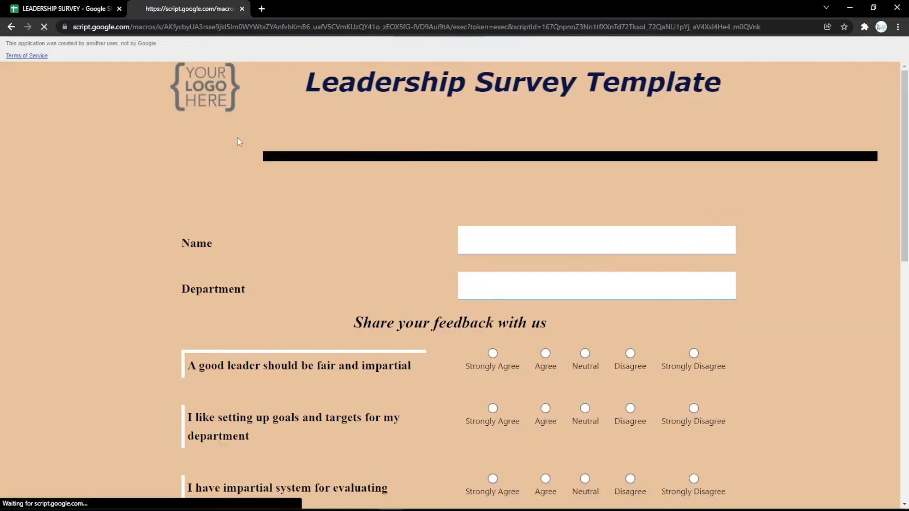
- Change the row 3 question to type PhoneNumber with the label Phone Number, and reload the web form
{"action": "left_click", "coordinate": [112, 6]}
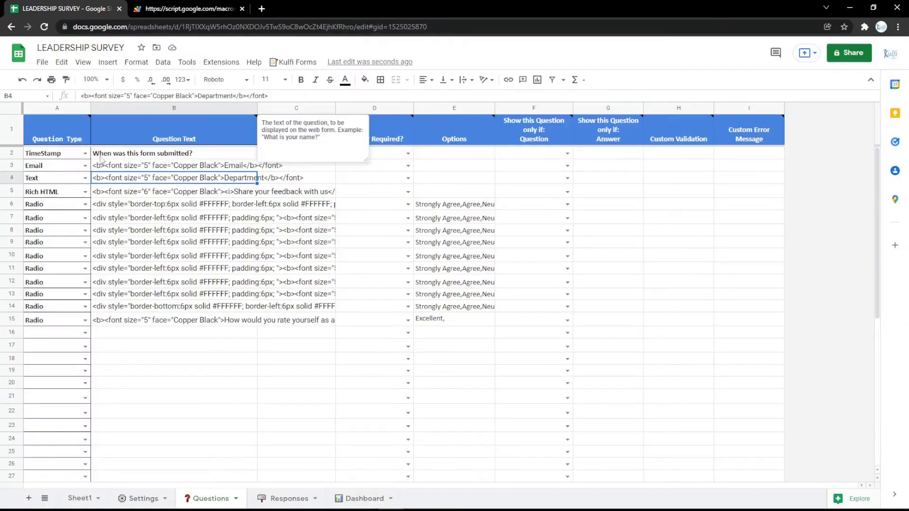
{"action": "left_click", "coordinate": [86, 166]}
{"action": "left_click", "coordinate": [45, 234]}
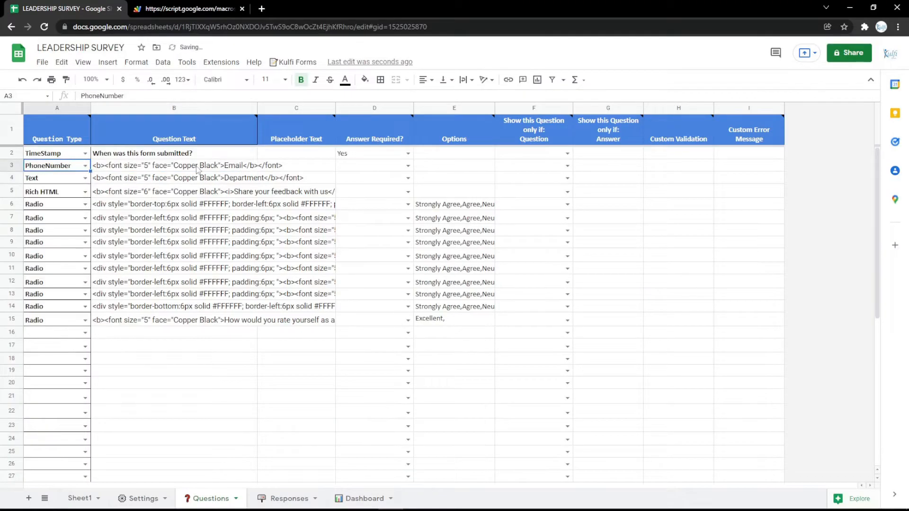
{"action": "double_click", "coordinate": [241, 166]}
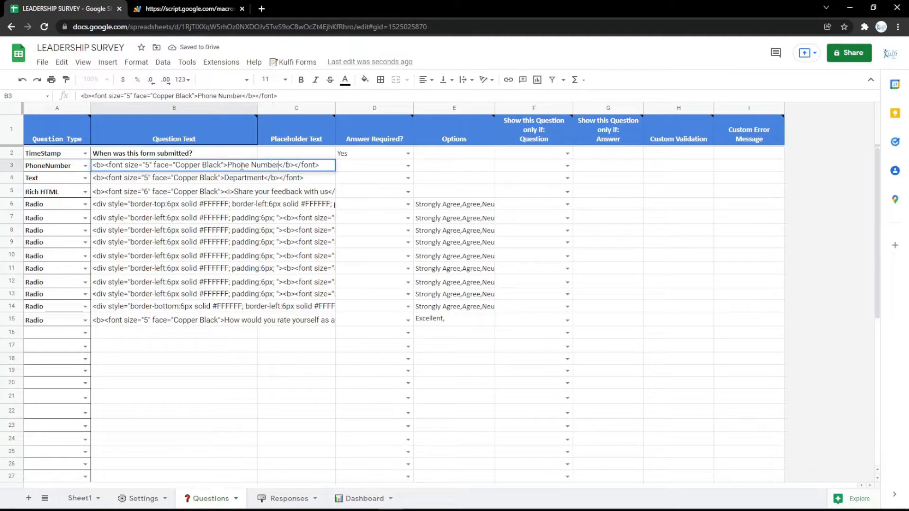
{"action": "key", "text": "Return"}
{"action": "left_click", "coordinate": [193, 9]}
{"action": "key", "text": "F5"}
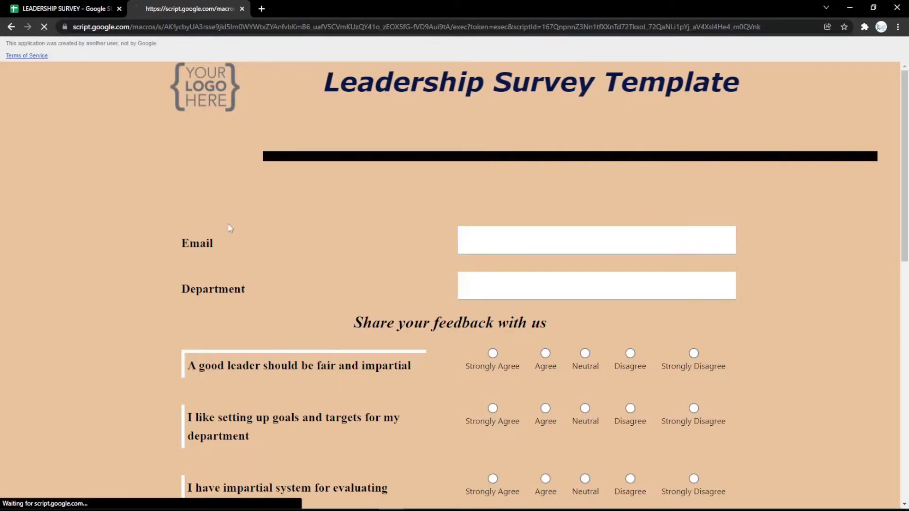
- Change the row 3 question to type TextArea with the label Address, and check it on the web form
{"action": "left_click", "coordinate": [36, 6]}
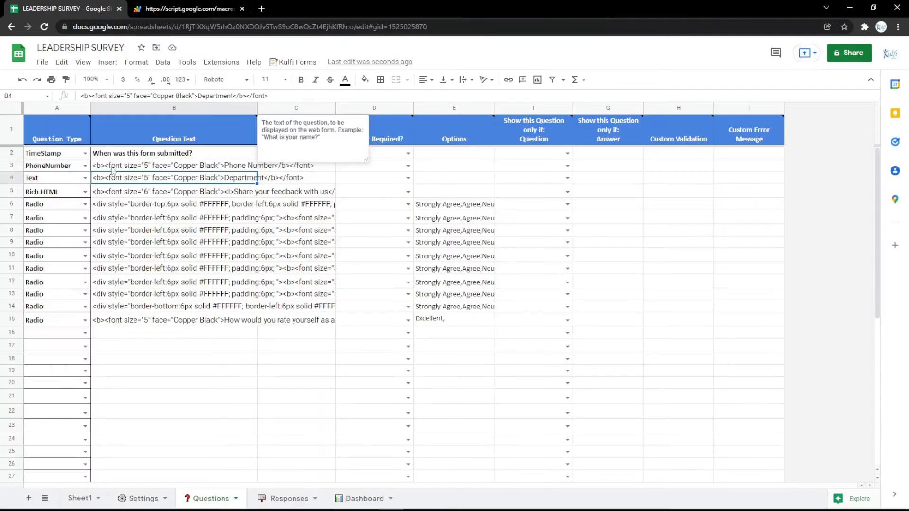
{"action": "left_click", "coordinate": [86, 165]}
{"action": "left_click", "coordinate": [50, 245]}
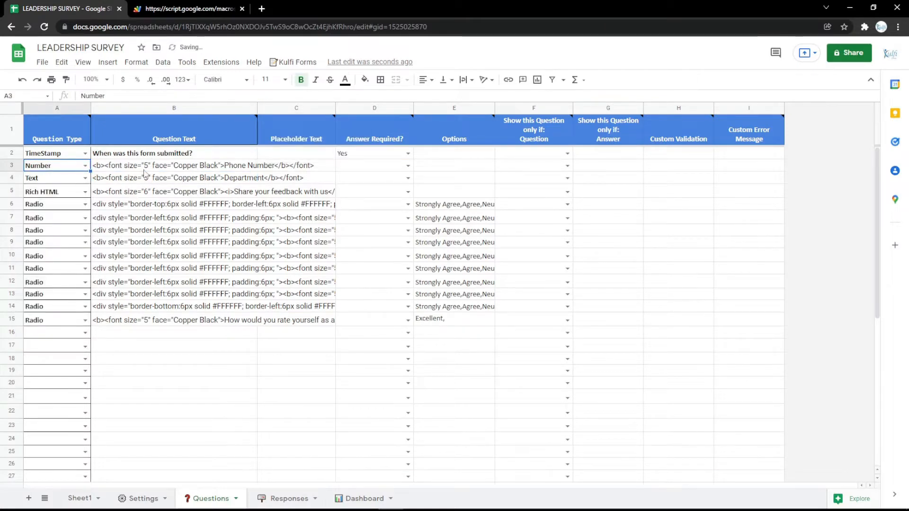
{"action": "left_click", "coordinate": [86, 165]}
{"action": "left_click", "coordinate": [40, 259]}
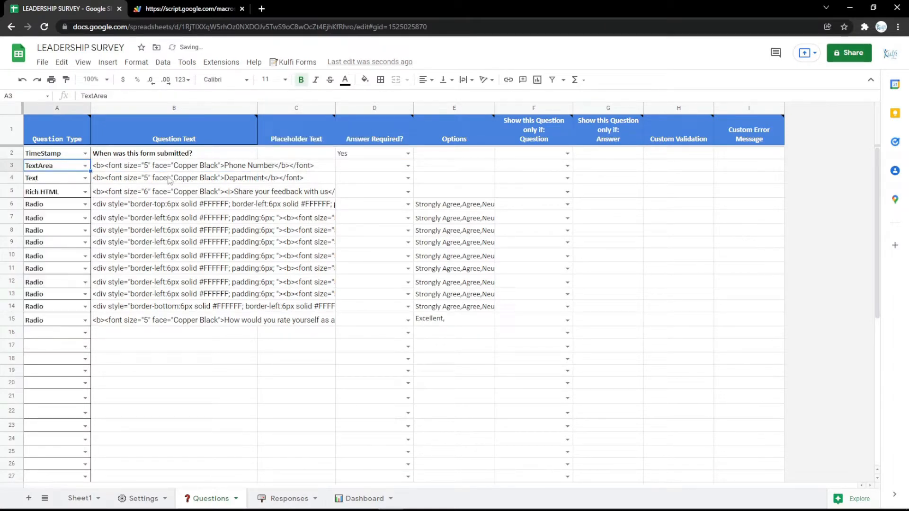
{"action": "double_click", "coordinate": [231, 164]}
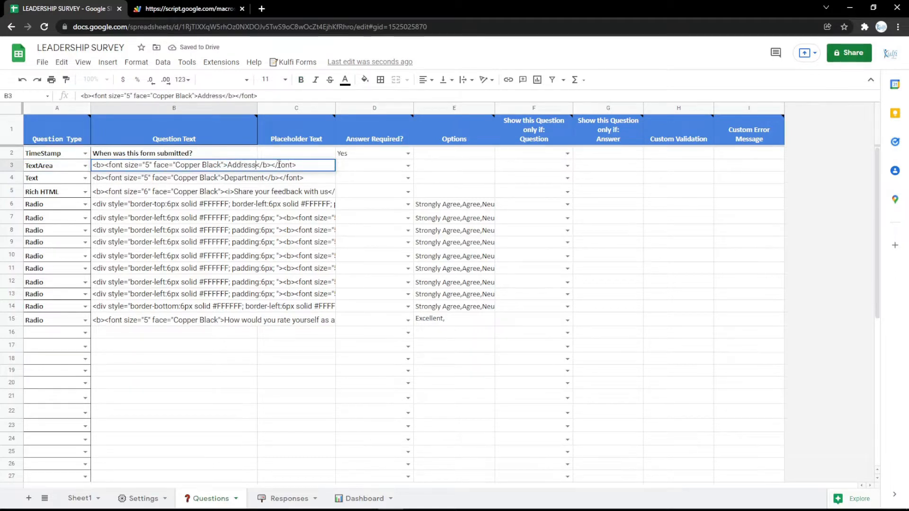
{"action": "key", "text": "Return"}
{"action": "key", "text": "ctrl+Tab"}
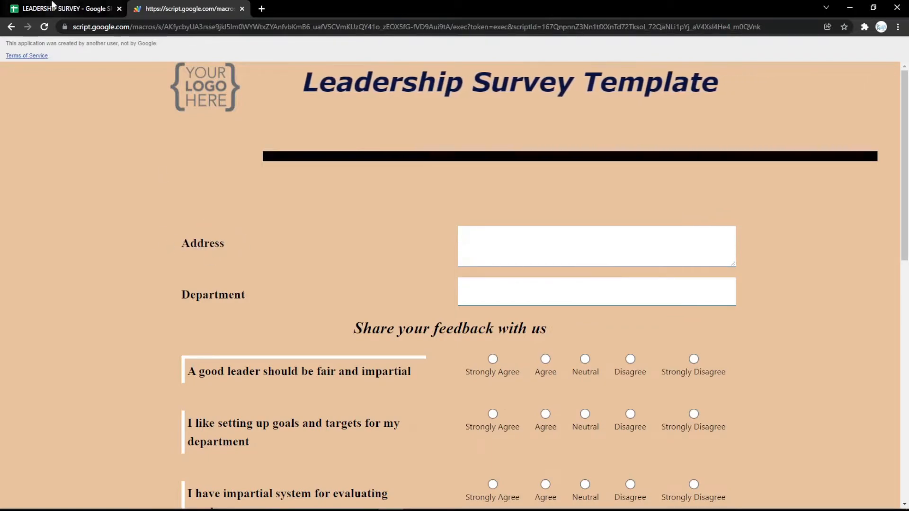
- Change the row 3 question to type Date and relabel its question text Date
{"action": "left_click", "coordinate": [53, 7]}
{"action": "left_click", "coordinate": [85, 166]}
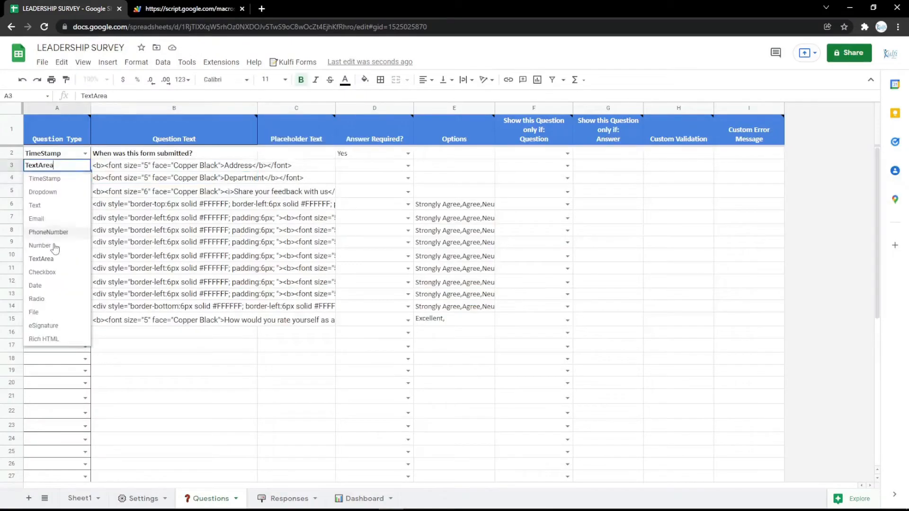
{"action": "left_click", "coordinate": [57, 272]}
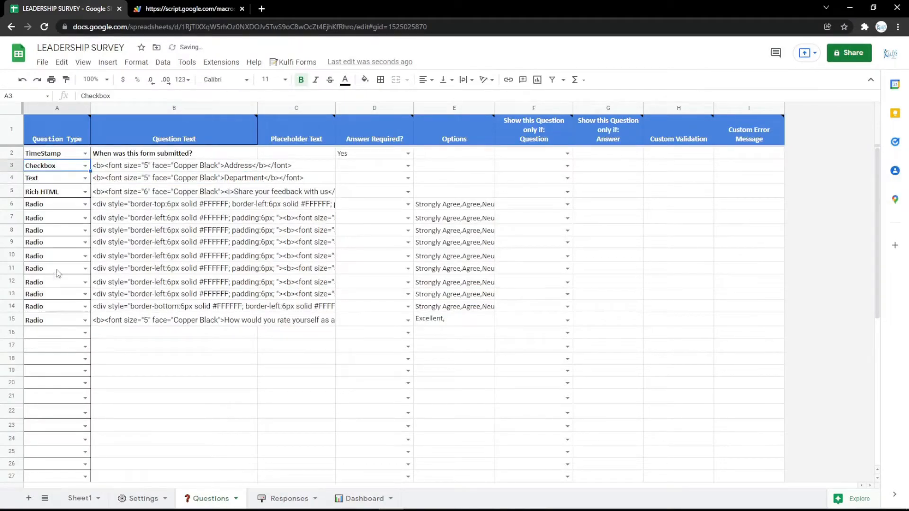
{"action": "left_click", "coordinate": [85, 166]}
{"action": "left_click", "coordinate": [42, 285]}
{"action": "double_click", "coordinate": [236, 165]}
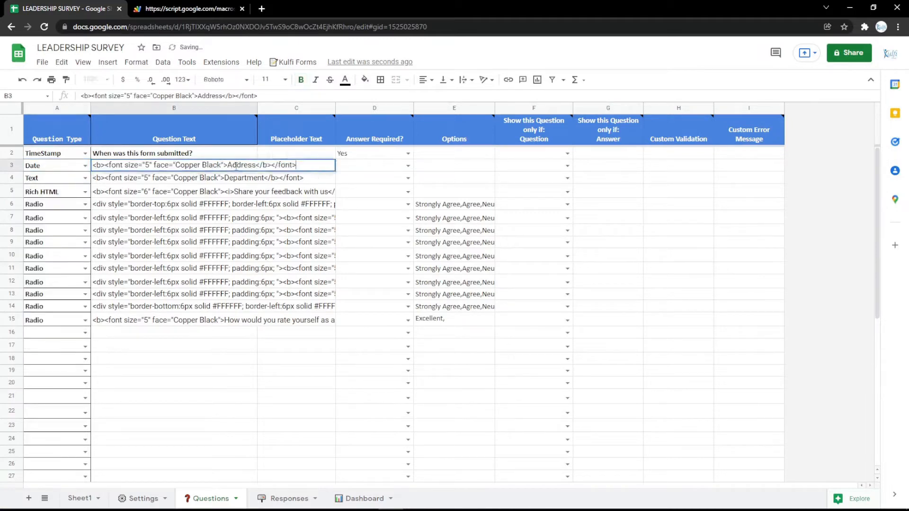
- Reload the web form and check the calendar of the Date question
{"action": "key", "text": "ctrl+Tab"}
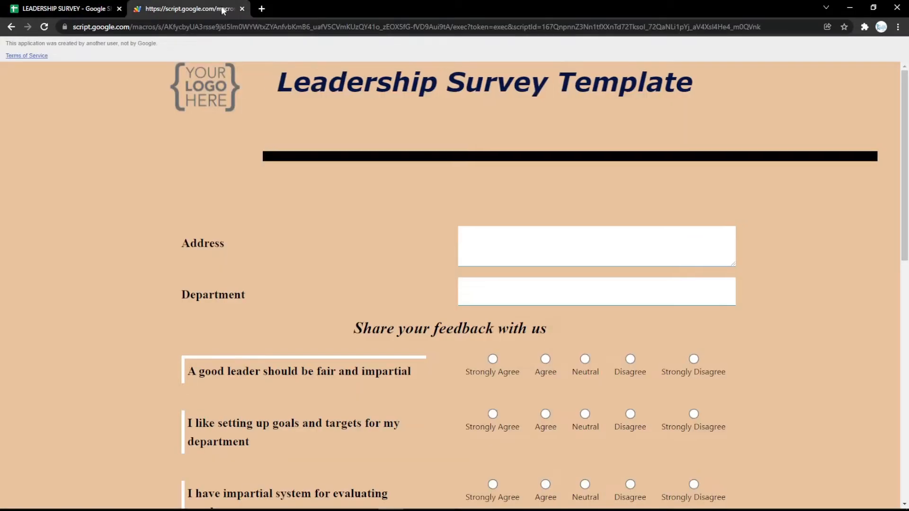
{"action": "key", "text": "F5"}
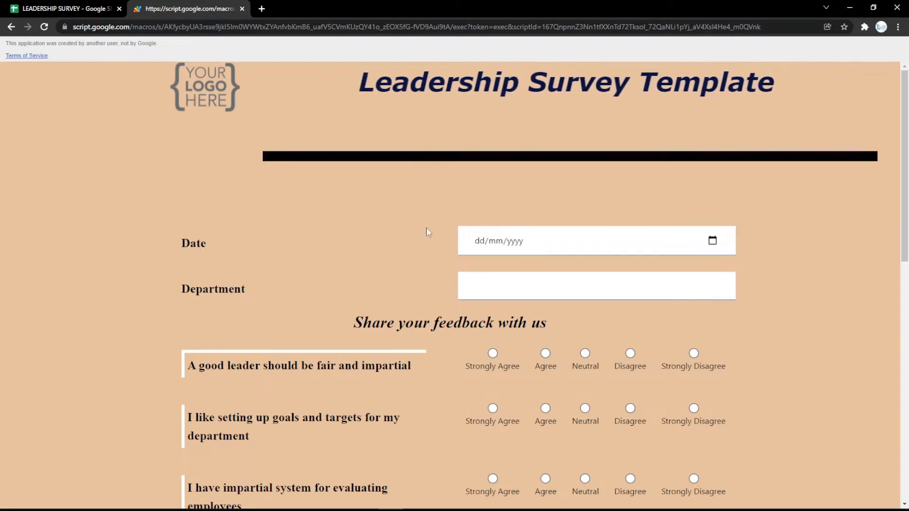
{"action": "left_click", "coordinate": [712, 240]}
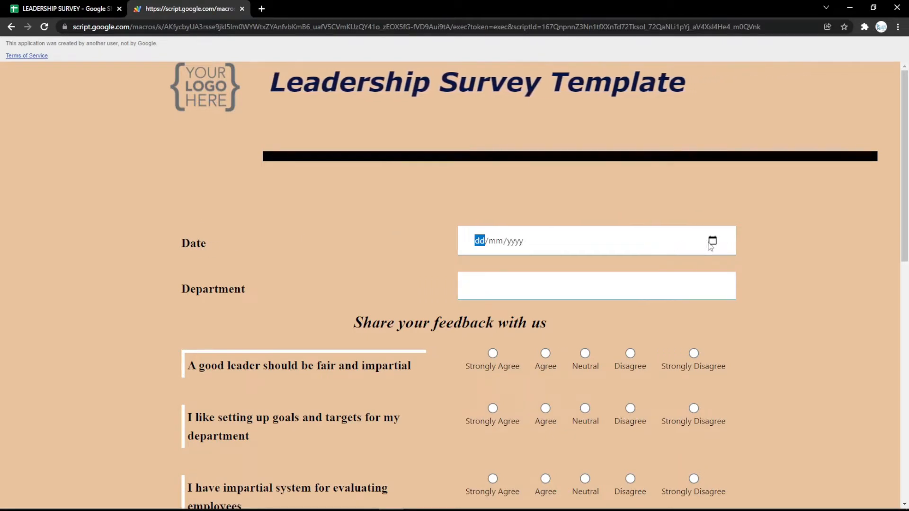
{"action": "left_click", "coordinate": [433, 258]}
- Change the row 3 question to type Radio with the label Gender and the options Male, Female, and reload the web form
{"action": "left_click", "coordinate": [8, 6]}
{"action": "left_click", "coordinate": [85, 166]}
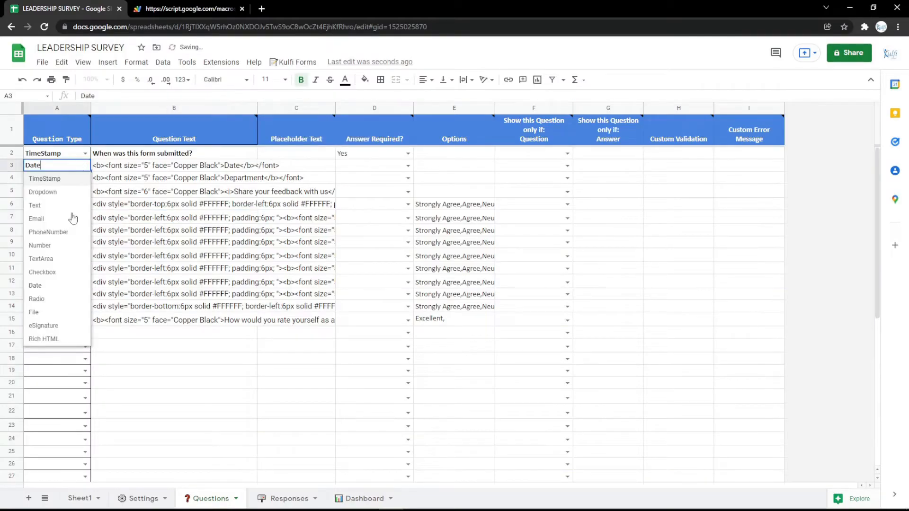
{"action": "left_click", "coordinate": [45, 300]}
{"action": "double_click", "coordinate": [229, 166]}
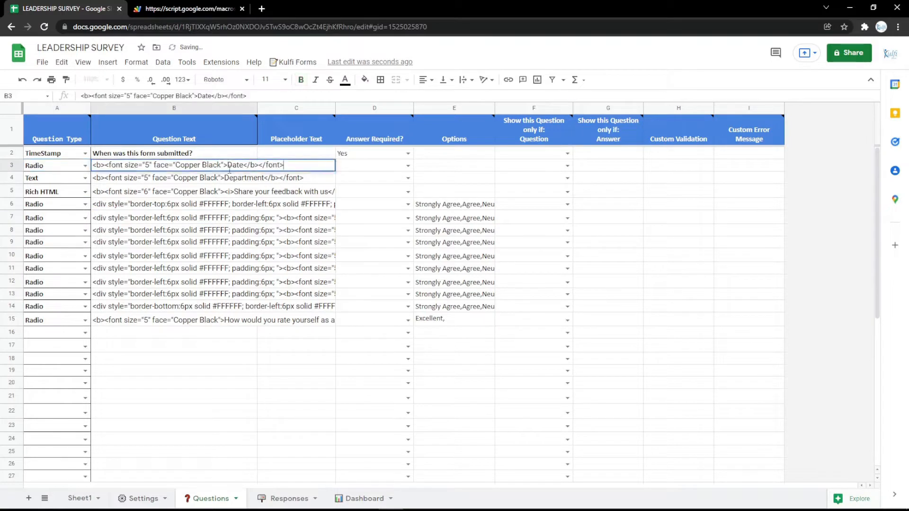
{"action": "key", "text": "Return"}
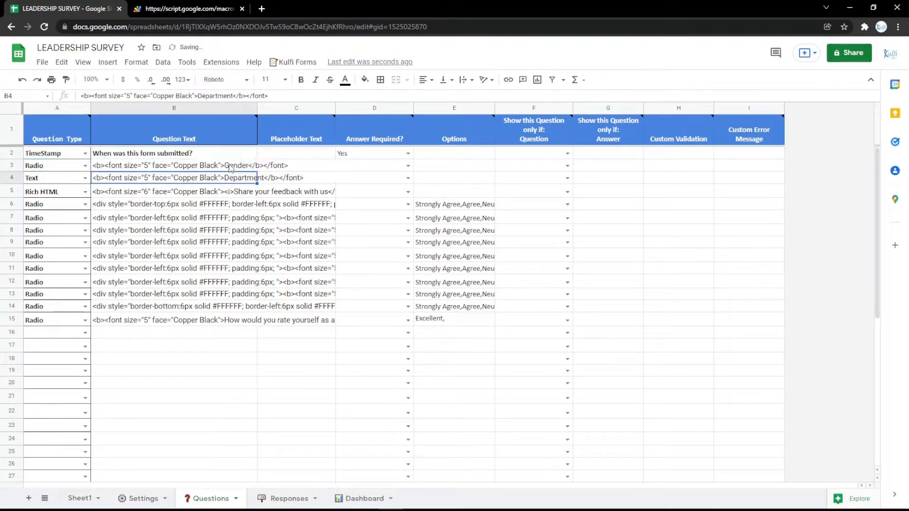
{"action": "left_click", "coordinate": [423, 168]}
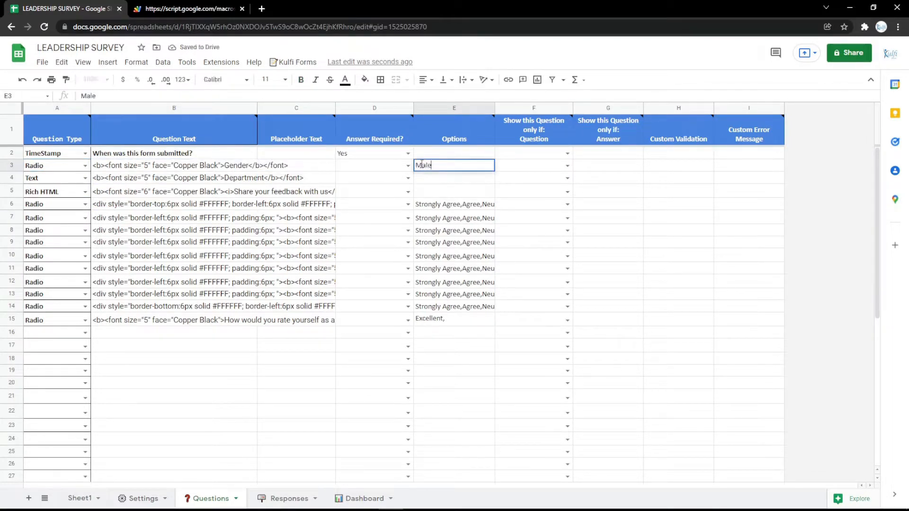
{"action": "key", "text": "Return"}
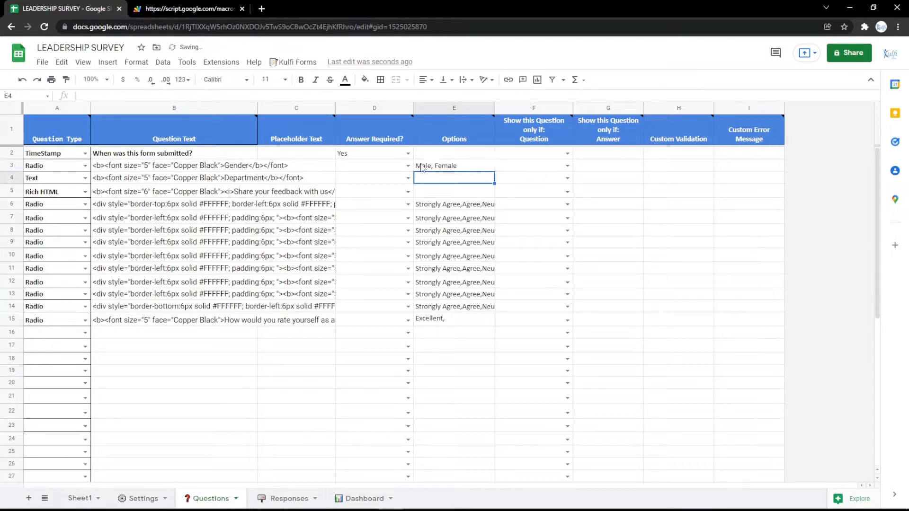
{"action": "left_click", "coordinate": [147, 8]}
{"action": "key", "text": "F5"}
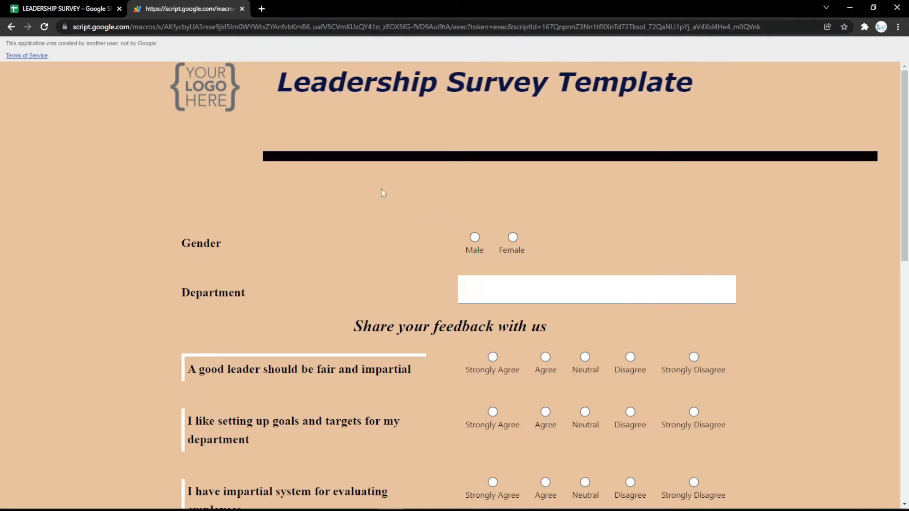
- Change the row 3 question to type File with the label File, and clear its options
{"action": "left_click", "coordinate": [56, 7]}
{"action": "left_click", "coordinate": [85, 166]}
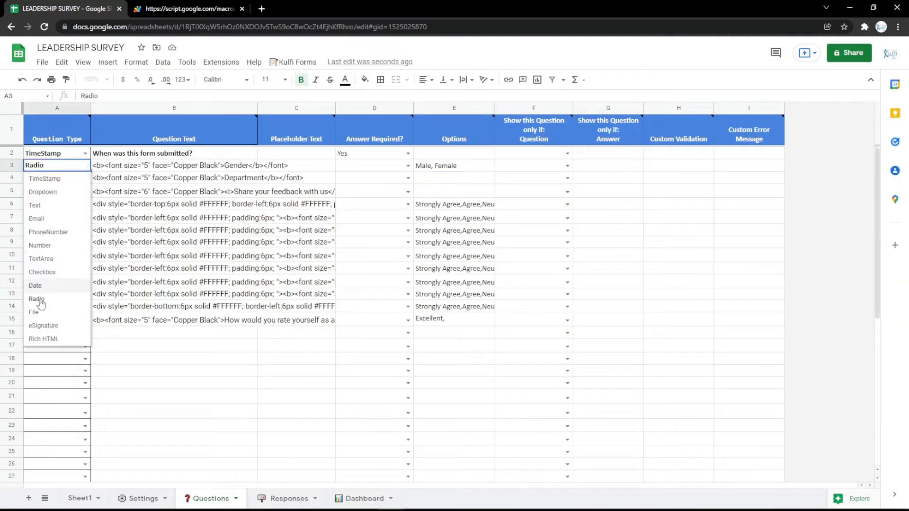
{"action": "left_click", "coordinate": [38, 324]}
{"action": "left_click", "coordinate": [241, 165]}
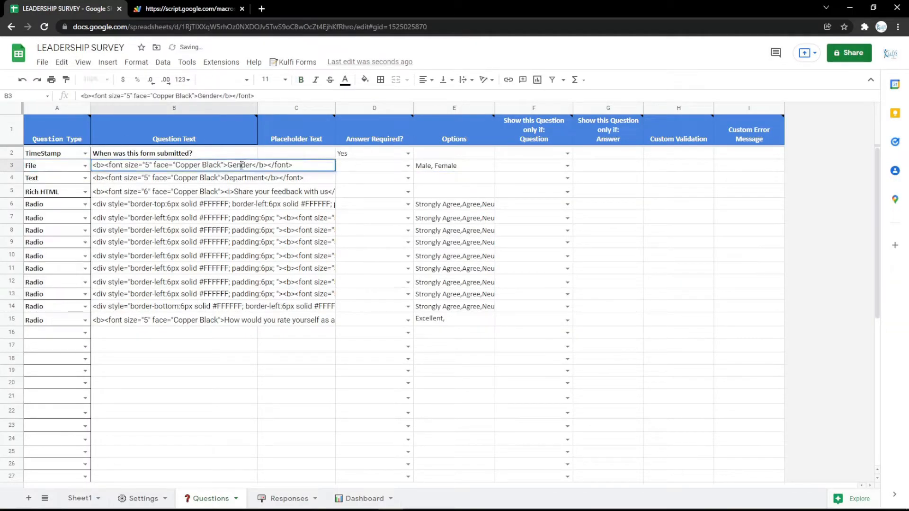
{"action": "type", "text": "File"}
{"action": "key", "text": "Return"}
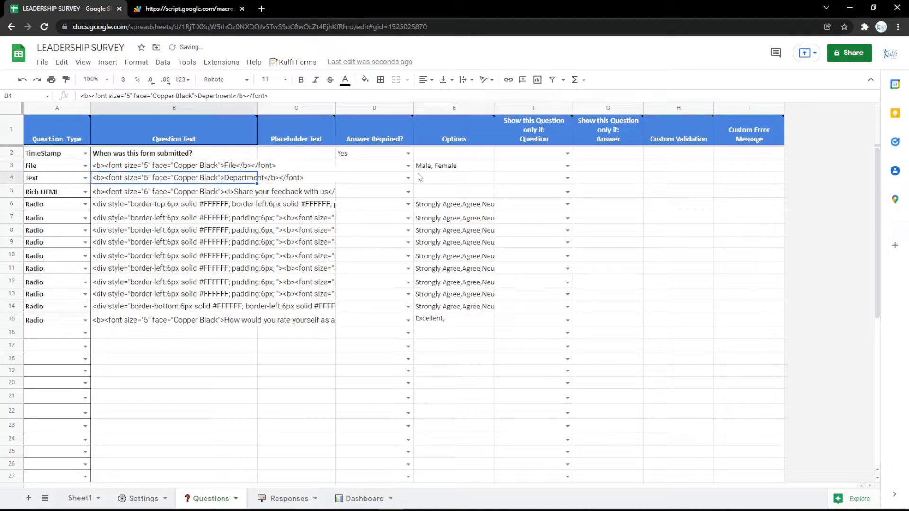
{"action": "left_click", "coordinate": [436, 167]}
- Reload the web form and upload a file to the File question
{"action": "left_click", "coordinate": [188, 9]}
{"action": "key", "text": "F5"}
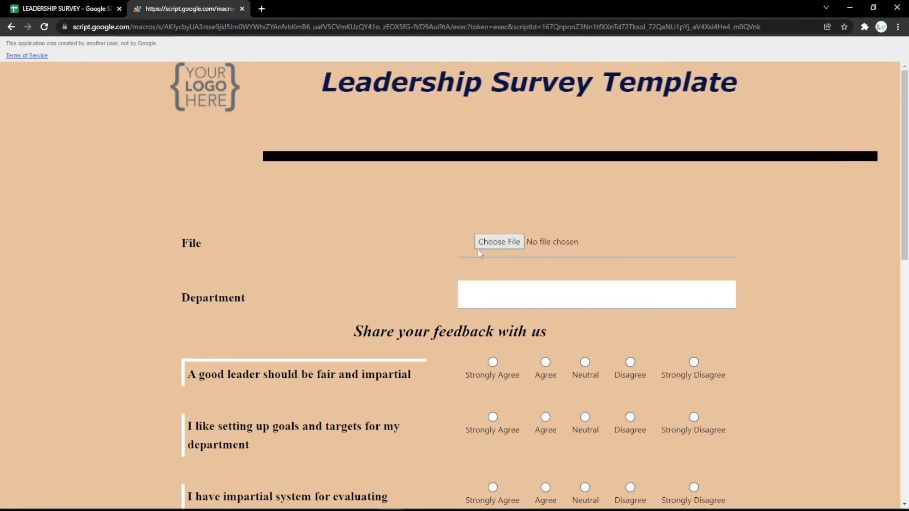
{"action": "left_click", "coordinate": [495, 242]}
{"action": "left_click", "coordinate": [121, 103]}
{"action": "double_click", "coordinate": [121, 103]}
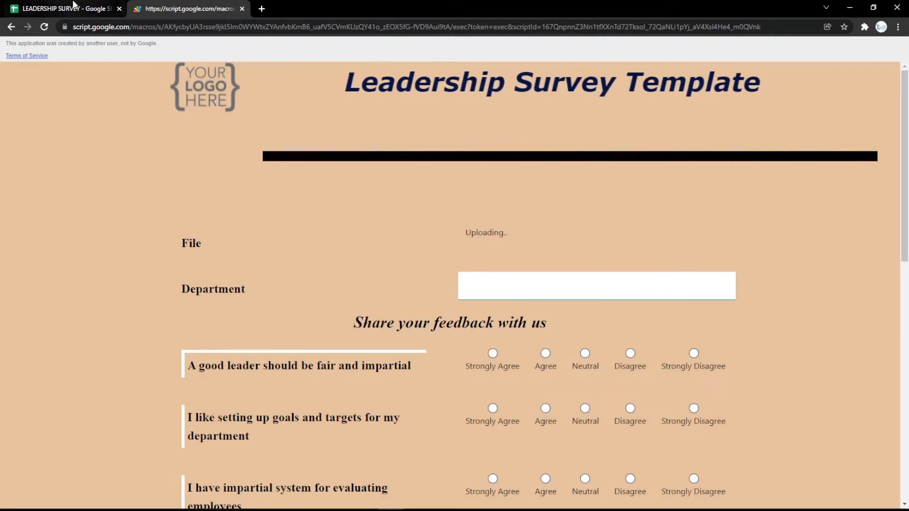
- Change the row 3 question to type eSignature with the label Signature
{"action": "left_click", "coordinate": [74, 5]}
{"action": "left_click", "coordinate": [85, 165]}
{"action": "left_click", "coordinate": [47, 324]}
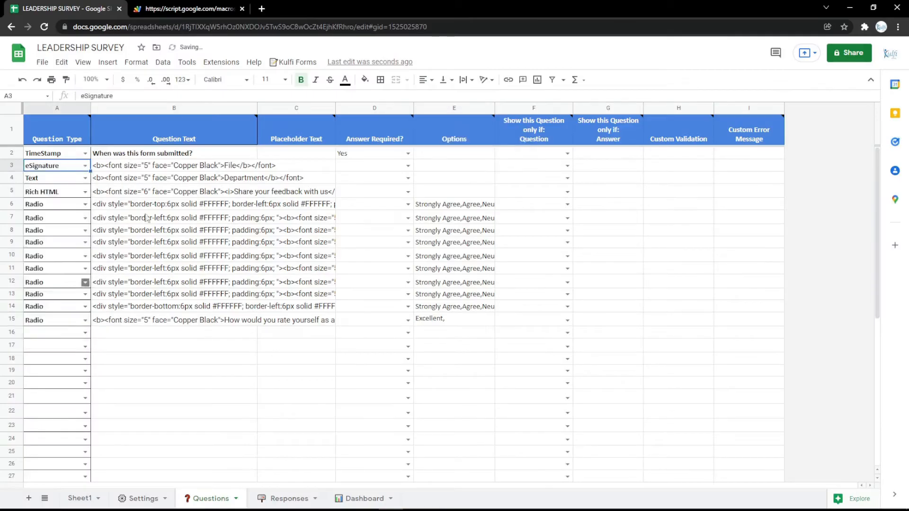
{"action": "double_click", "coordinate": [234, 165]}
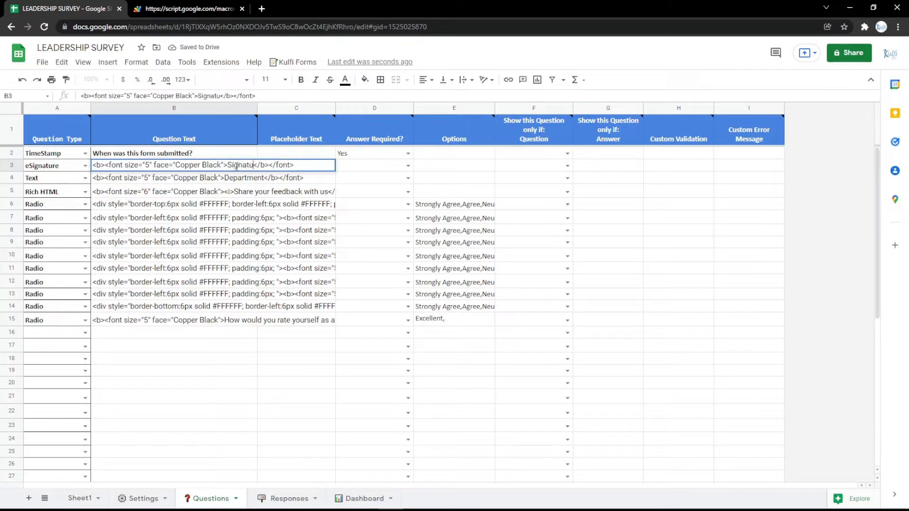
{"action": "type", "text": "re"}
{"action": "key", "text": "Return"}
- Reload the web form, draw a trial signature in the Signature question and clear it
{"action": "left_click", "coordinate": [215, 3]}
{"action": "key", "text": "F5"}
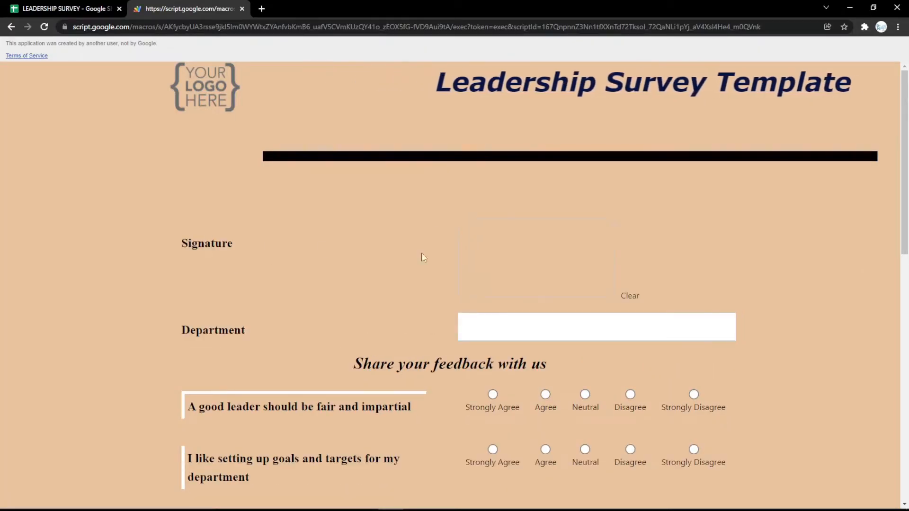
{"action": "mouse_move", "coordinate": [515, 244]}
{"action": "left_mouse_down"}
{"action": "mouse_move", "coordinate": [508, 264]}
{"action": "mouse_move", "coordinate": [574, 258]}
{"action": "mouse_move", "coordinate": [531, 269]}
{"action": "mouse_move", "coordinate": [611, 284]}
{"action": "mouse_move", "coordinate": [556, 242]}
{"action": "mouse_move", "coordinate": [568, 266]}
{"action": "left_mouse_up"}
{"action": "left_click", "coordinate": [636, 302]}
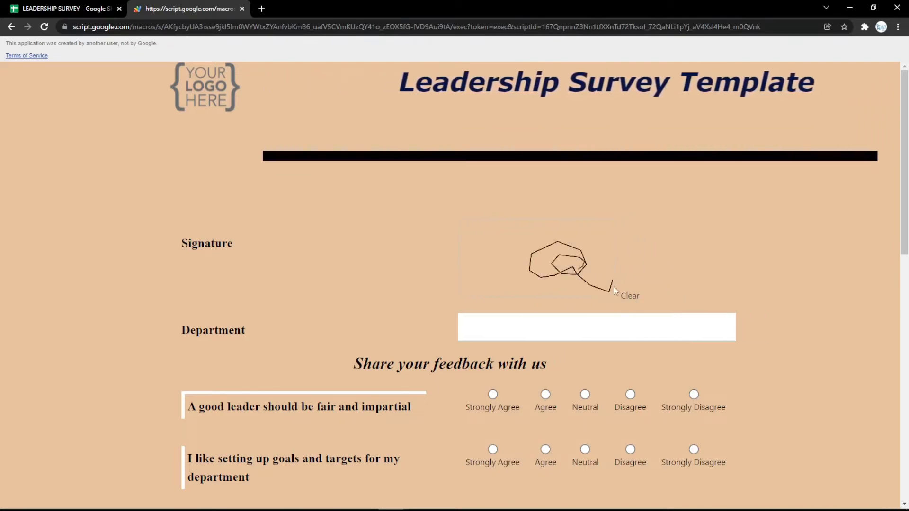
{"action": "left_click", "coordinate": [626, 299]}
- Change the row 3 question to type Rich HTML and select its question text cell
{"action": "left_click", "coordinate": [97, 6]}
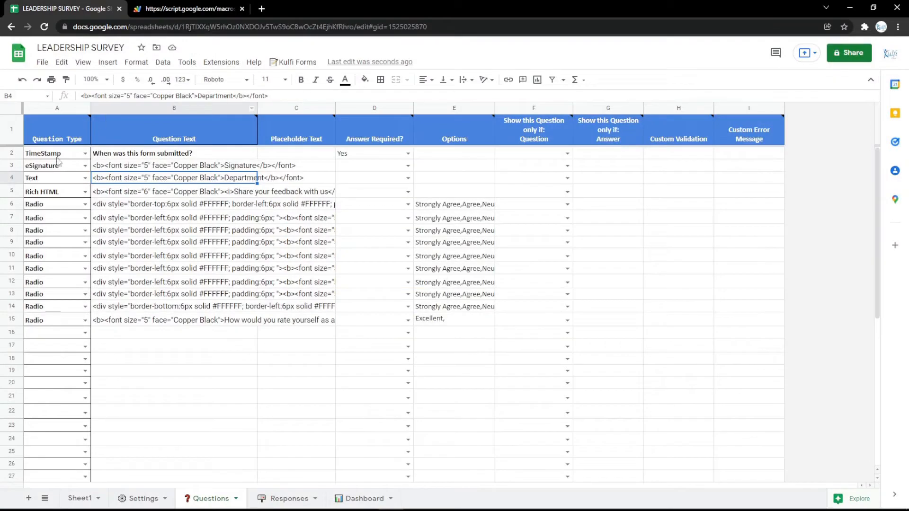
{"action": "left_click", "coordinate": [86, 166]}
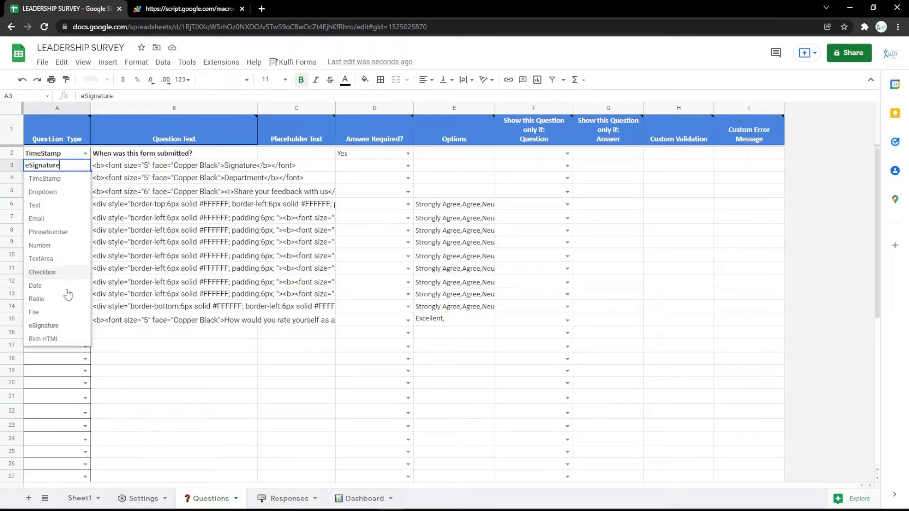
{"action": "left_click", "coordinate": [67, 339]}
{"action": "double_click", "coordinate": [232, 164]}
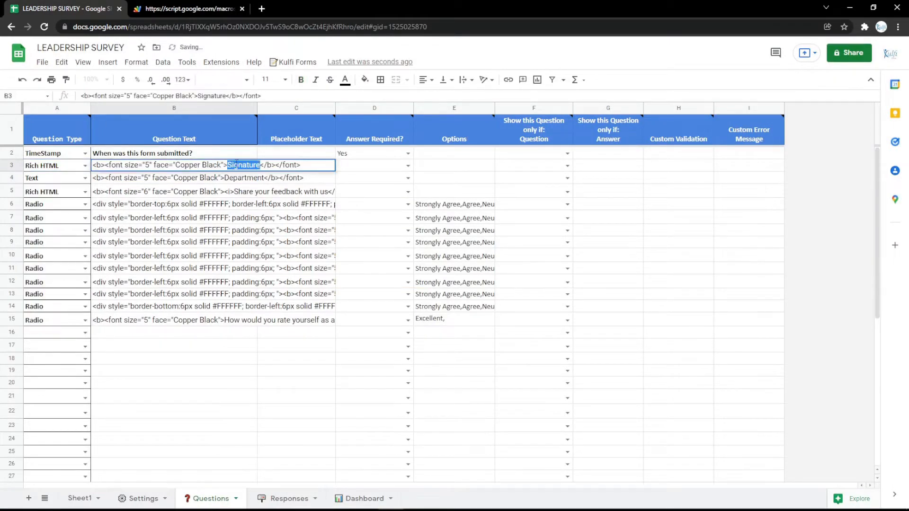
{"action": "left_click", "coordinate": [234, 192]}
{"action": "left_click", "coordinate": [185, 176]}
{"action": "left_click", "coordinate": [181, 169]}
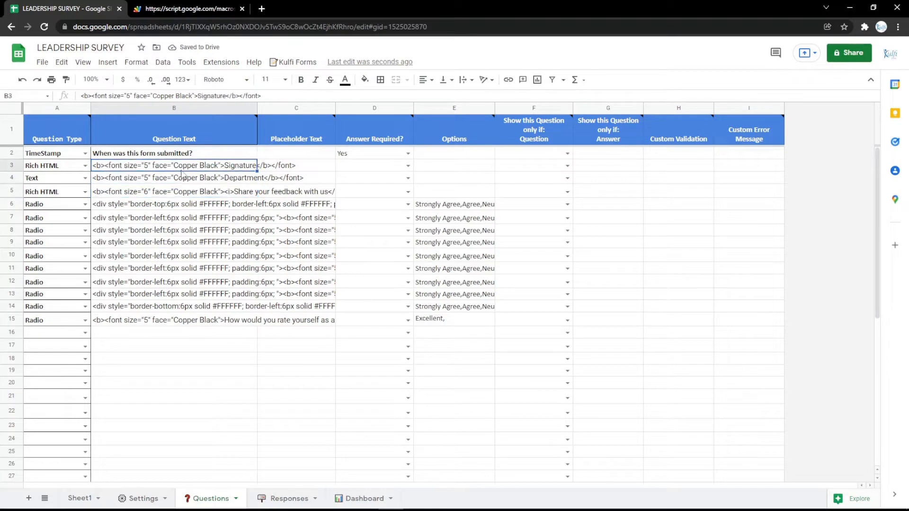
- Open Google Maps in a new browser tab and copy the embed map HTML for Google Indonesia
{"action": "left_click", "coordinate": [263, 12]}
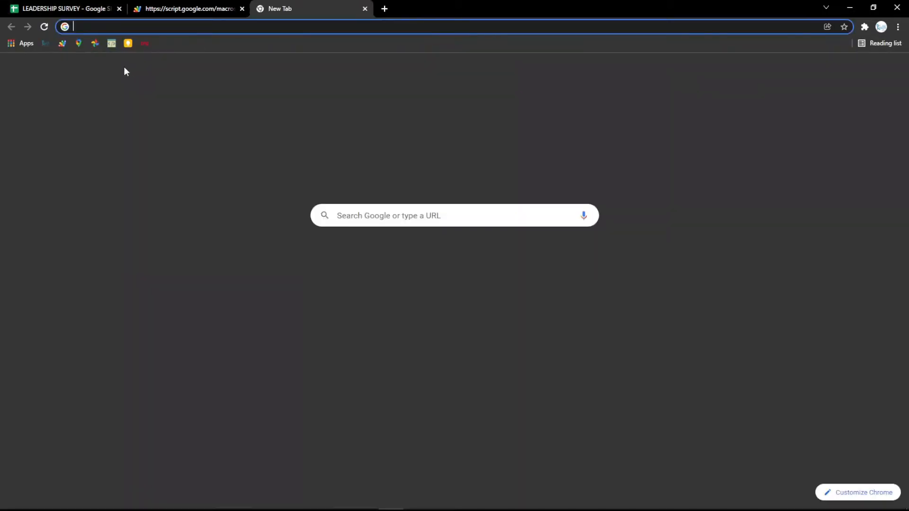
{"action": "left_click", "coordinate": [78, 45]}
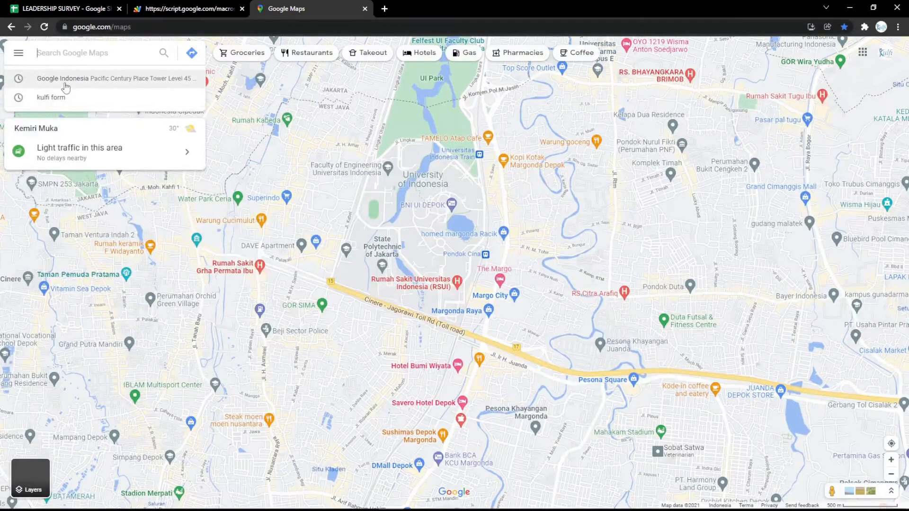
{"action": "left_click", "coordinate": [63, 81]}
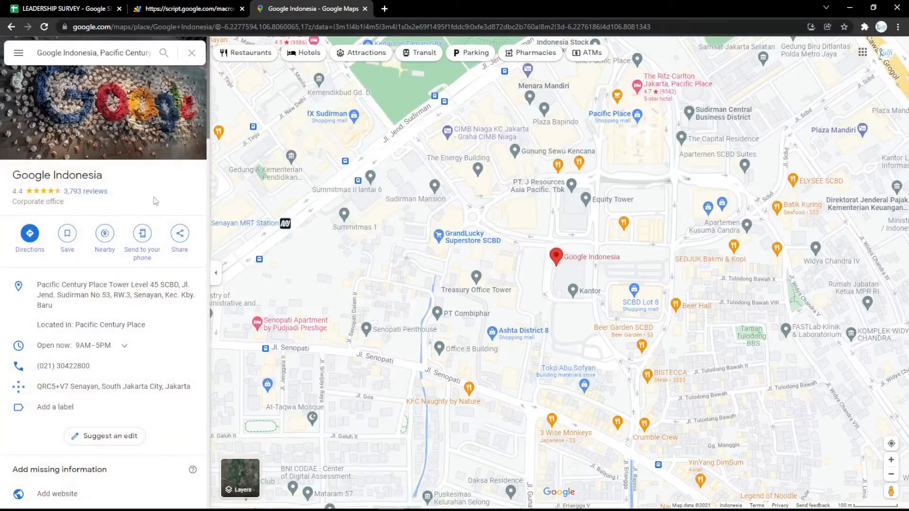
{"action": "left_click", "coordinate": [179, 236]}
{"action": "left_click", "coordinate": [432, 207]}
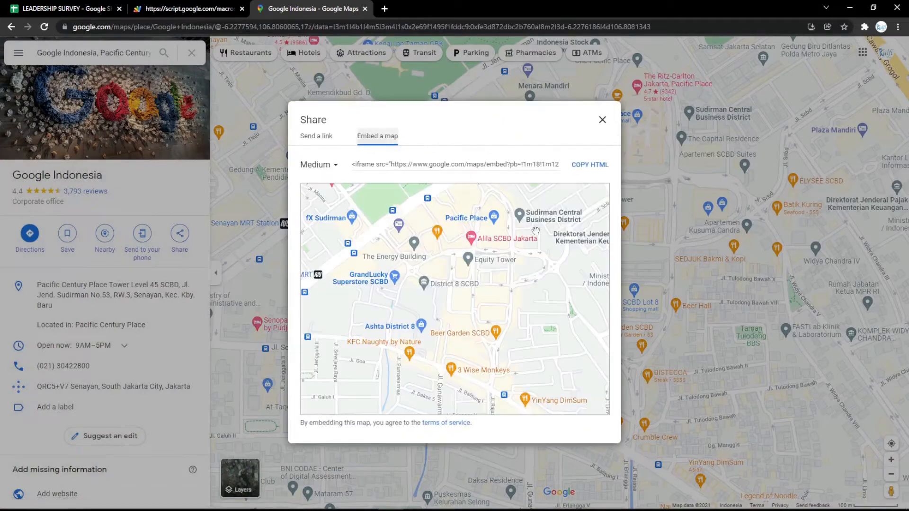
{"action": "left_click", "coordinate": [587, 166]}
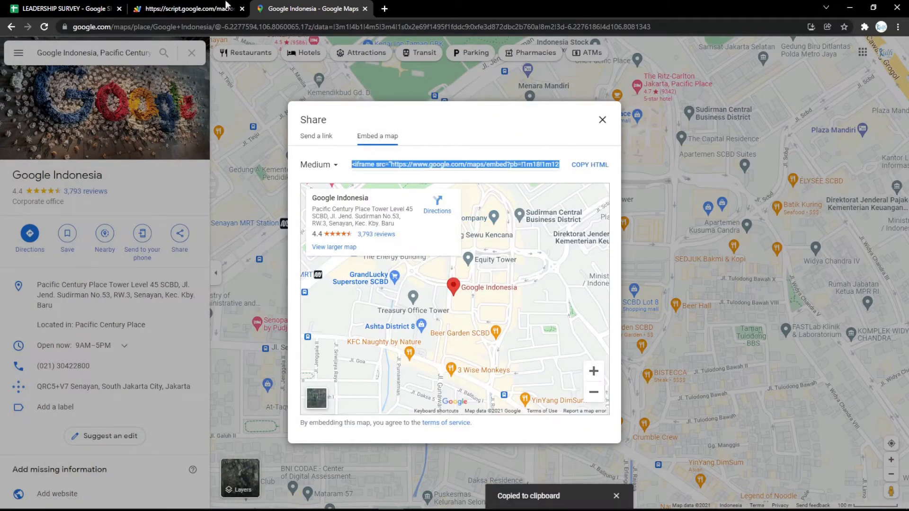
- Replace the row 3 question text in the survey sheet with the copied map embed code, and reload the web form
{"action": "left_click", "coordinate": [75, 9]}
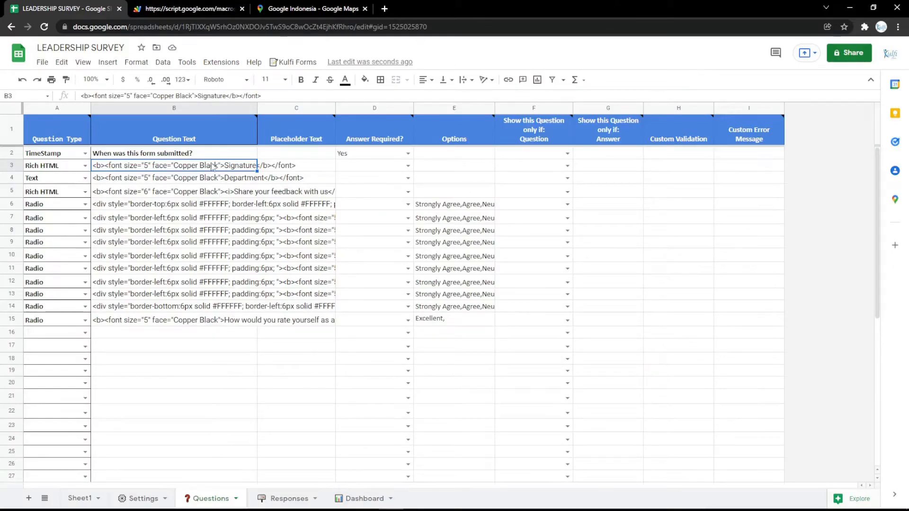
{"action": "key", "text": "ctrl+v"}
{"action": "left_click", "coordinate": [157, 9]}
{"action": "key", "text": "F5"}
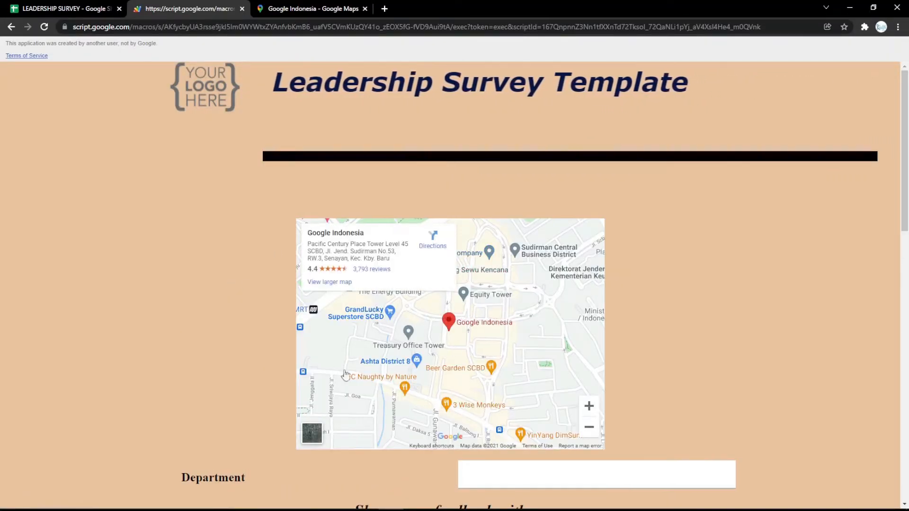
- Delete the Rich HTML map question in row 3 from the Questions sheet and reload the web form
{"action": "left_click", "coordinate": [88, 9]}
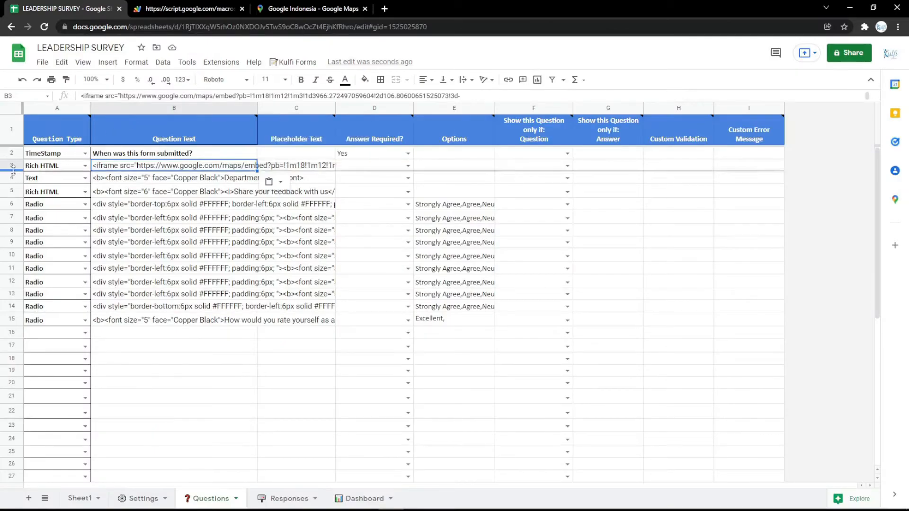
{"action": "left_click", "coordinate": [14, 157]}
{"action": "left_click", "coordinate": [15, 161]}
{"action": "right_click", "coordinate": [14, 161]}
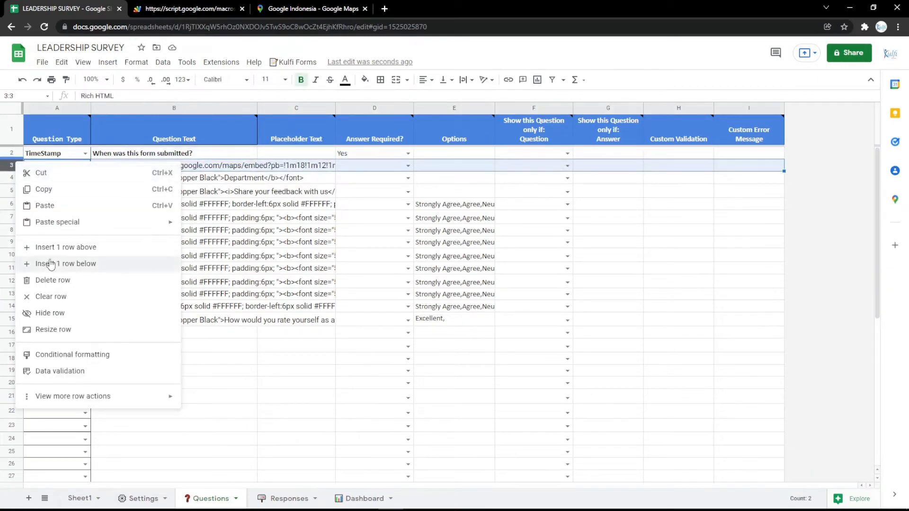
{"action": "left_click", "coordinate": [50, 278]}
{"action": "left_click", "coordinate": [175, 9]}
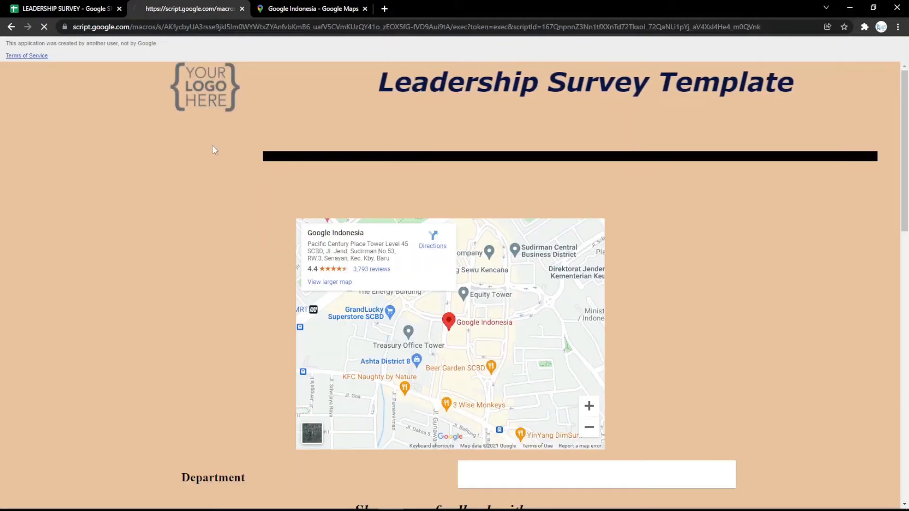
- Set the Body Background Color cell in the survey's Settings sheet to light pink and check the reloaded web form
{"action": "left_click", "coordinate": [22, 6]}
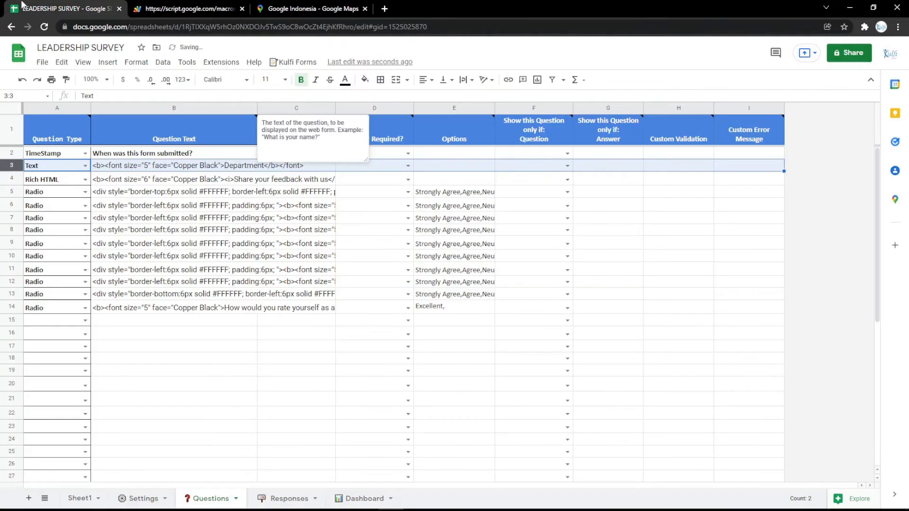
{"action": "left_click", "coordinate": [137, 498]}
{"action": "left_click", "coordinate": [331, 243]}
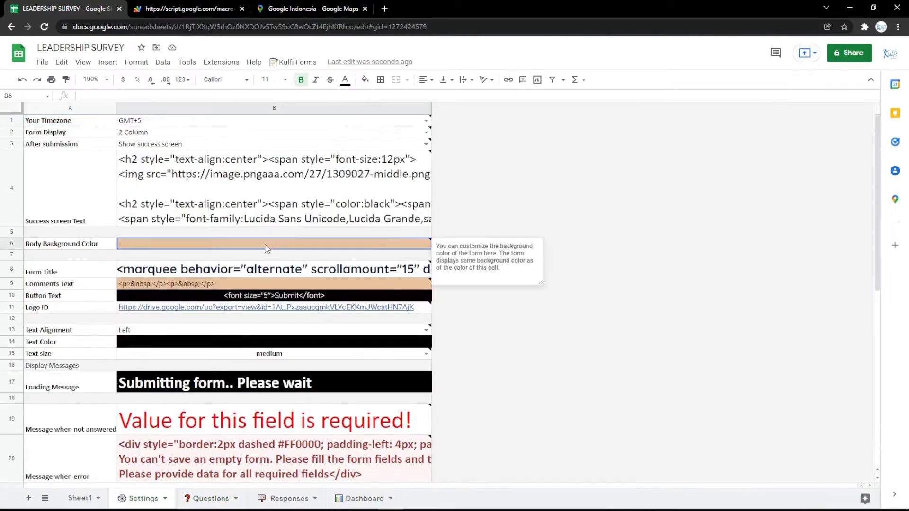
{"action": "left_click", "coordinate": [365, 79]}
{"action": "left_click", "coordinate": [465, 191]}
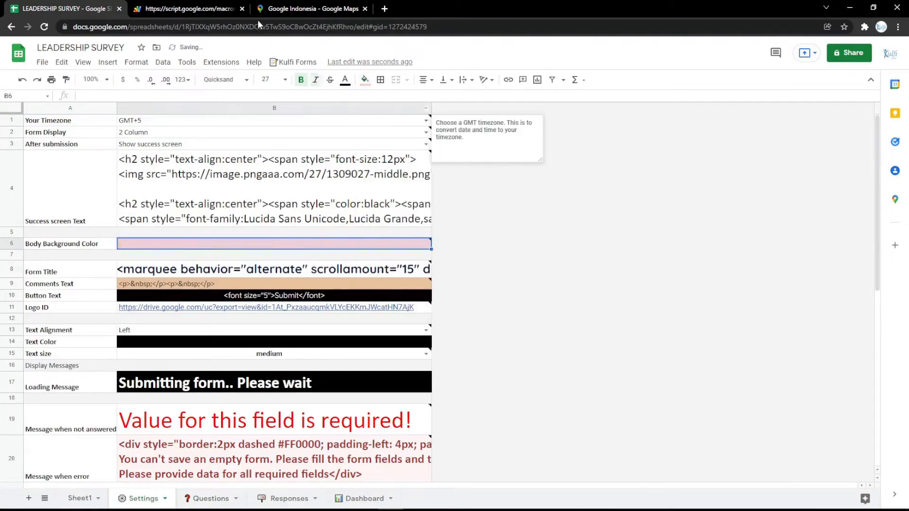
{"action": "left_click", "coordinate": [223, 9]}
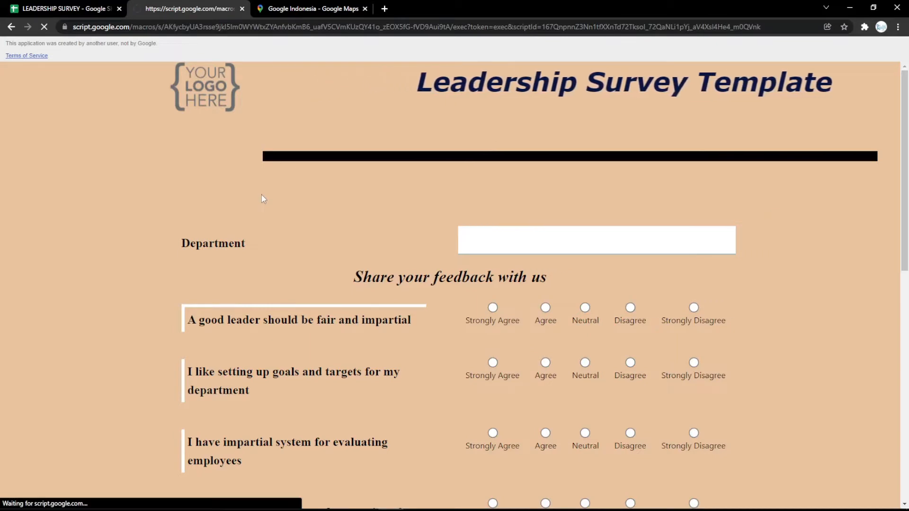
{"action": "scroll", "coordinate": [261, 195], "scroll_direction": "down", "scroll_amount": 15}
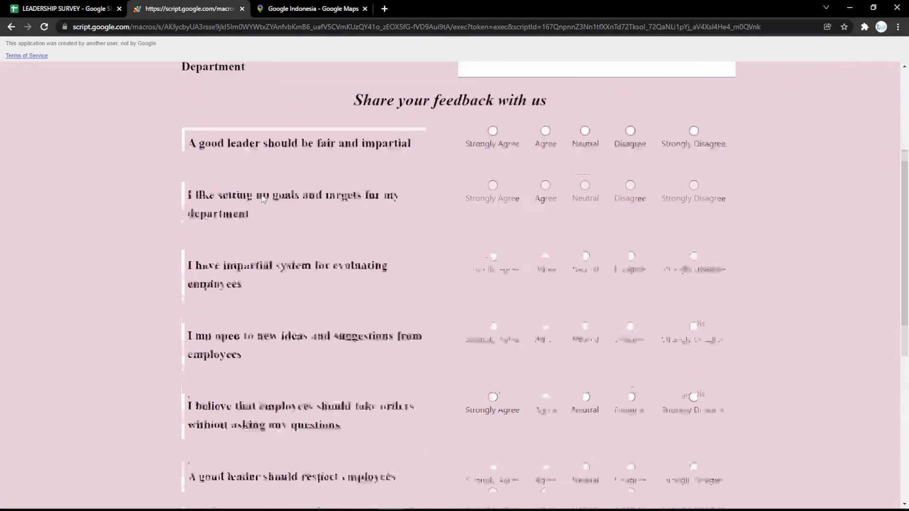
{"action": "scroll", "coordinate": [261, 194], "scroll_direction": "up", "scroll_amount": 15}
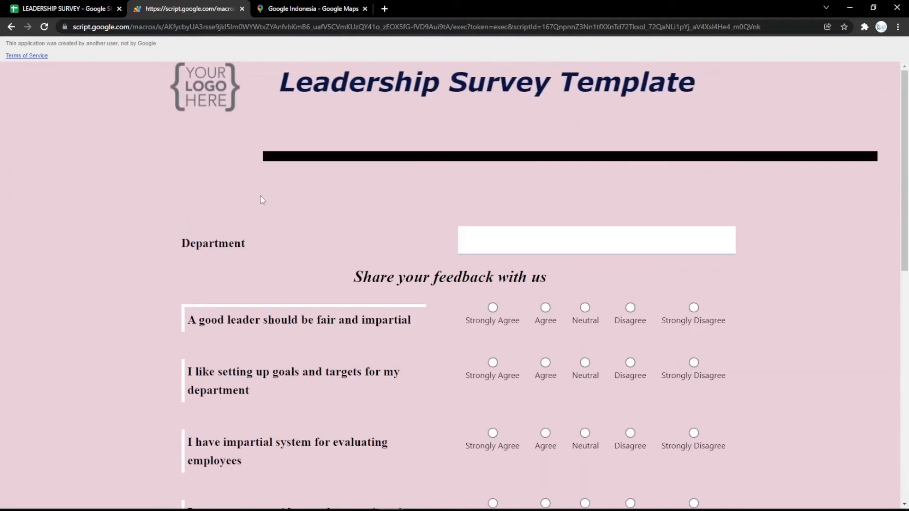
- Fill the Button Text cell in the Settings sheet with magenta and check the Submit button on the reloaded form
{"action": "left_click", "coordinate": [118, 4]}
{"action": "left_click", "coordinate": [228, 296]}
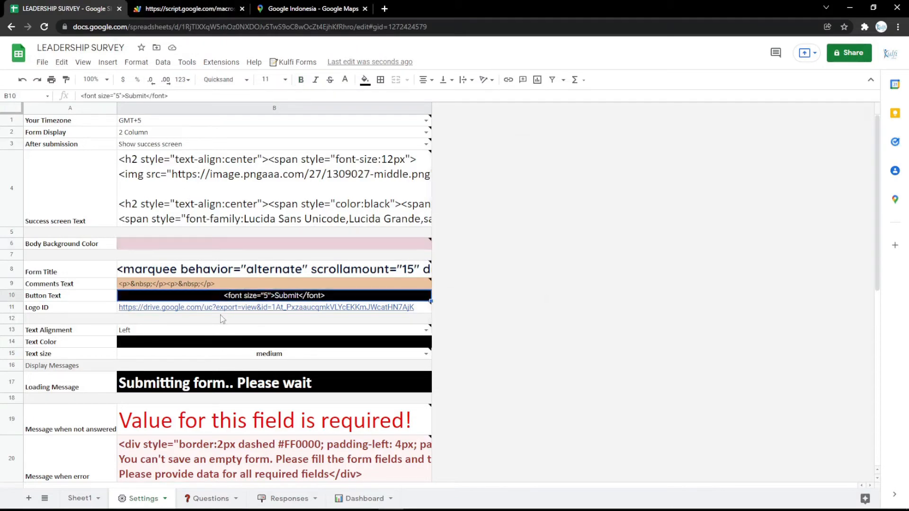
{"action": "left_click", "coordinate": [365, 80]}
{"action": "left_click", "coordinate": [471, 178]}
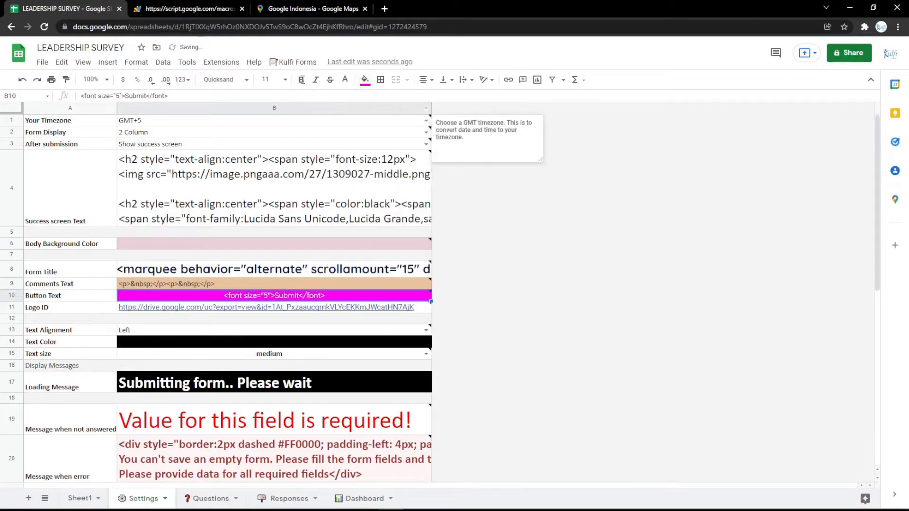
{"action": "left_click", "coordinate": [189, 8]}
{"action": "key", "text": "F5"}
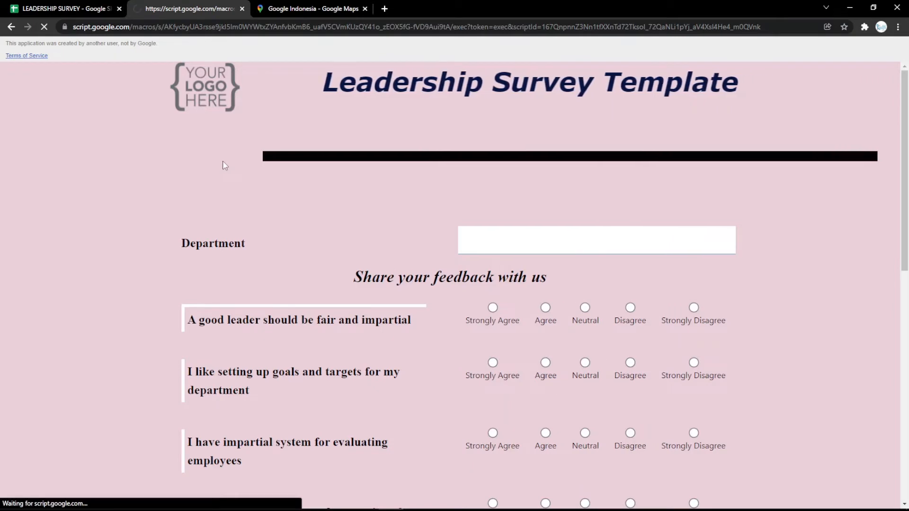
{"action": "scroll", "coordinate": [239, 215], "scroll_direction": "down", "scroll_amount": 8}
{"action": "scroll", "coordinate": [264, 270], "scroll_direction": "down", "scroll_amount": 3}
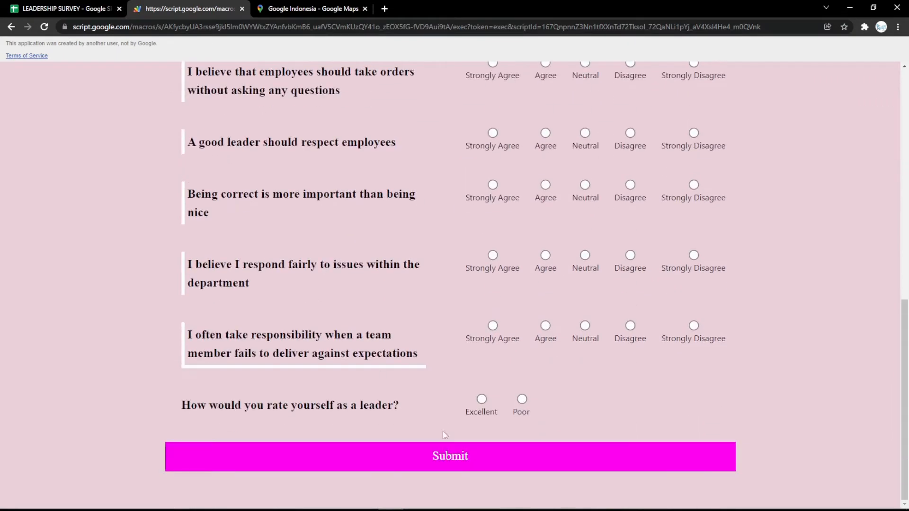
- Select the Logo ID cell, open the bookmarked logo image in a new browser tab, and copy its web address
{"action": "left_click", "coordinate": [91, 4]}
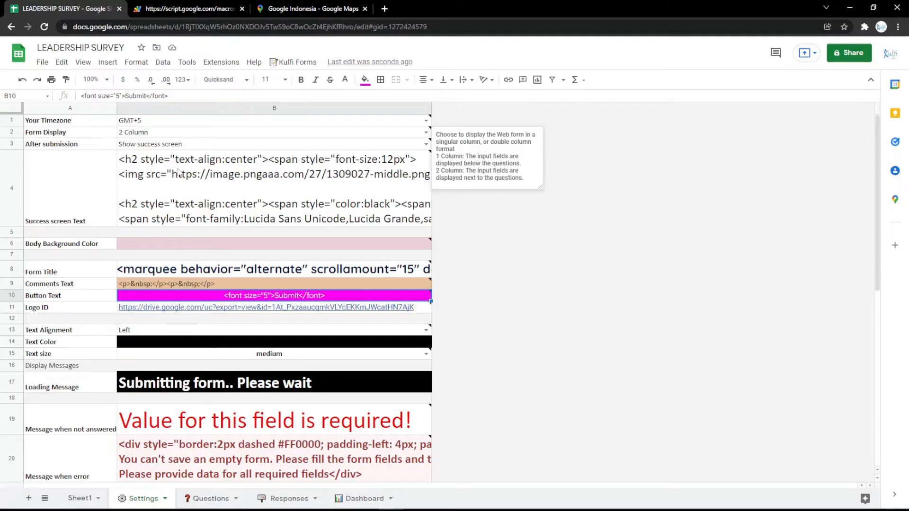
{"action": "left_click", "coordinate": [224, 306]}
{"action": "left_click", "coordinate": [384, 8]}
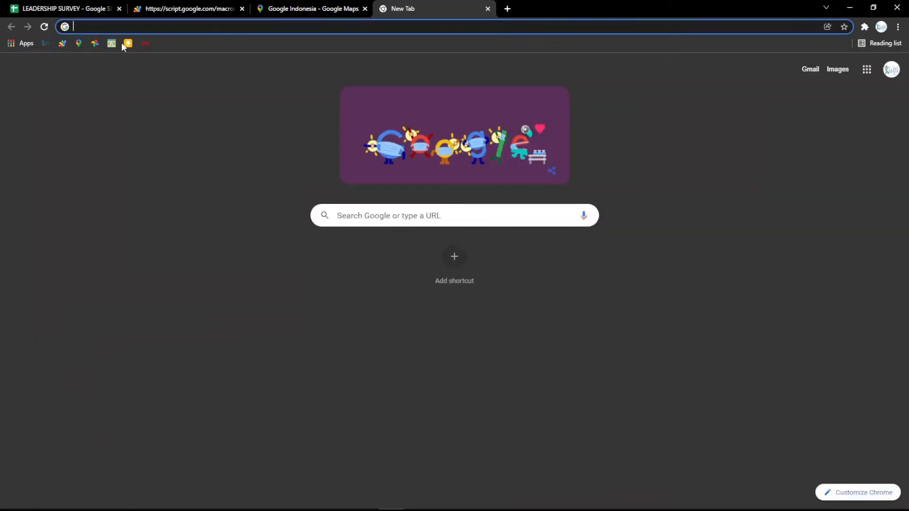
{"action": "left_click", "coordinate": [91, 46]}
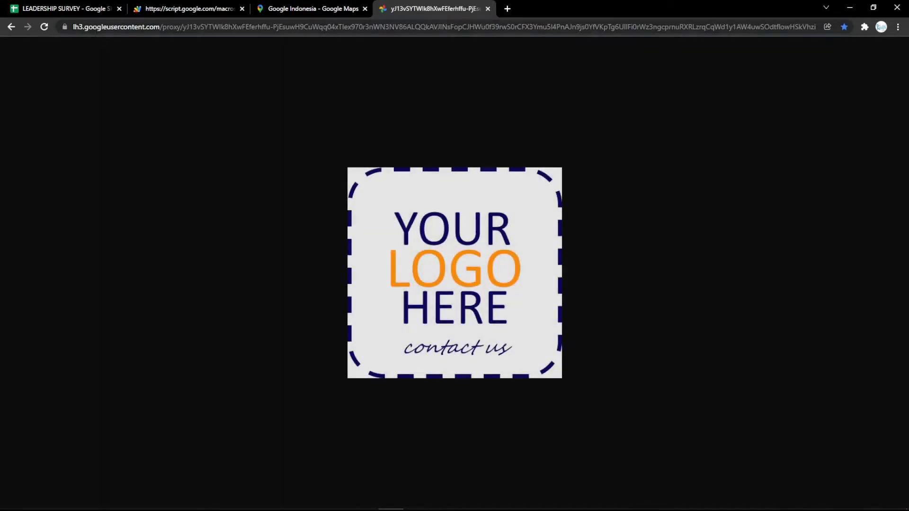
{"action": "left_click", "coordinate": [142, 29]}
- Replace the Logo ID link in the Settings sheet with the copied image address and reload the web form
{"action": "left_click", "coordinate": [85, 4]}
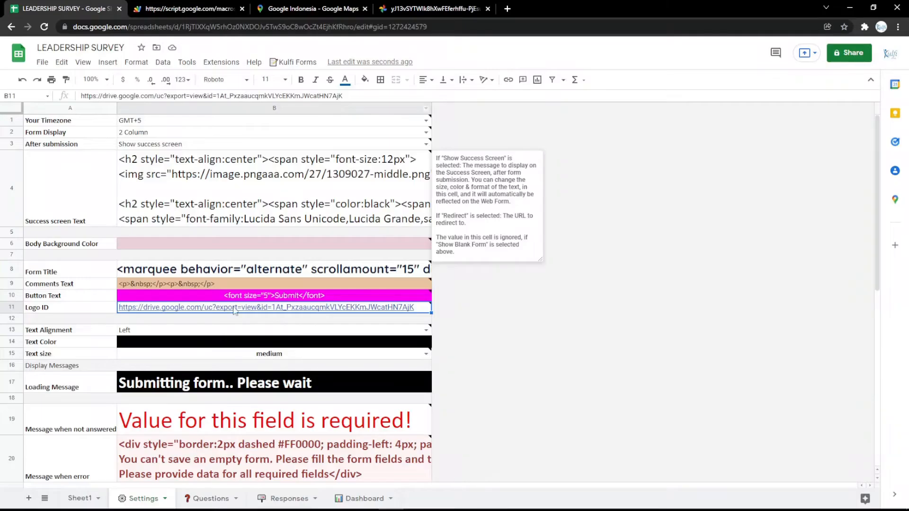
{"action": "key", "text": "ctrl+v"}
{"action": "key", "text": "ctrl+Tab"}
{"action": "key", "text": "F5"}
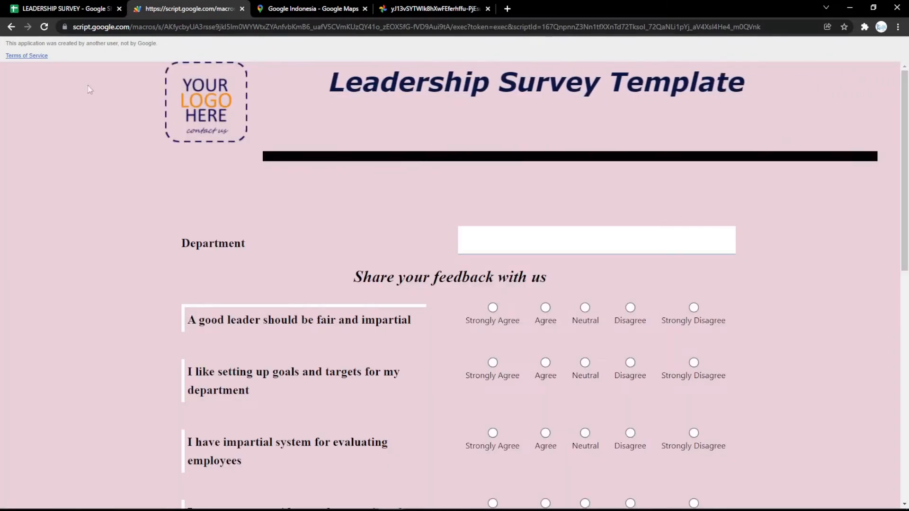
- Fill the Text Color cell in the Settings sheet with magenta and check the question text on the reloaded form
{"action": "left_click", "coordinate": [21, 6]}
{"action": "left_click", "coordinate": [254, 345]}
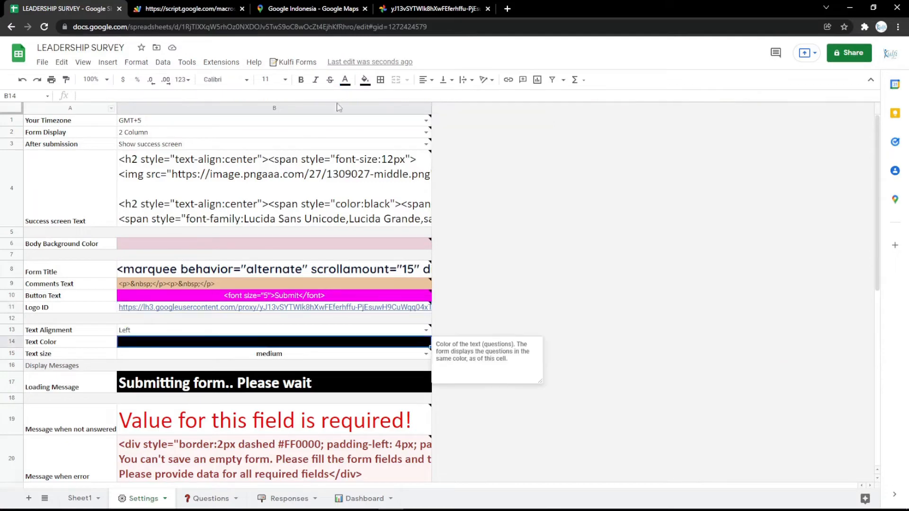
{"action": "left_click", "coordinate": [364, 80]}
{"action": "left_click", "coordinate": [471, 178]}
{"action": "left_click", "coordinate": [189, 9]}
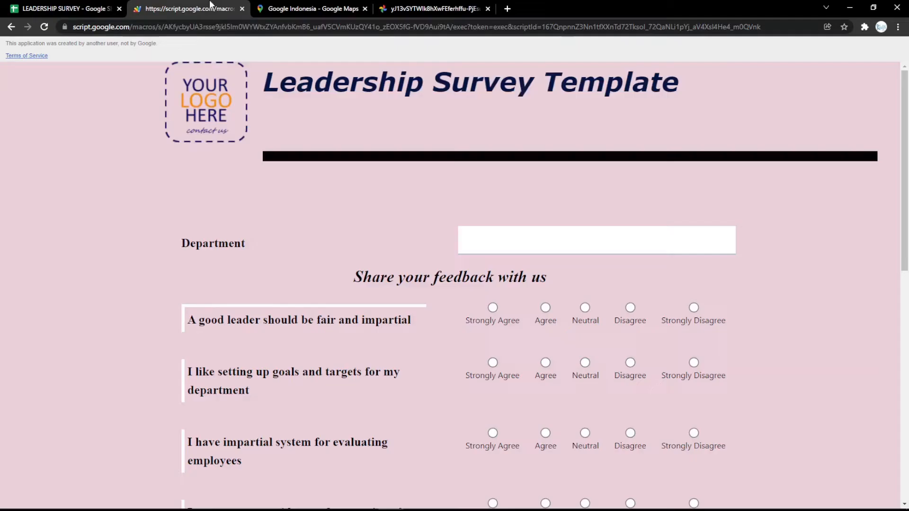
{"action": "key", "text": "F5"}
{"action": "scroll", "coordinate": [325, 222], "scroll_direction": "down", "scroll_amount": 10}
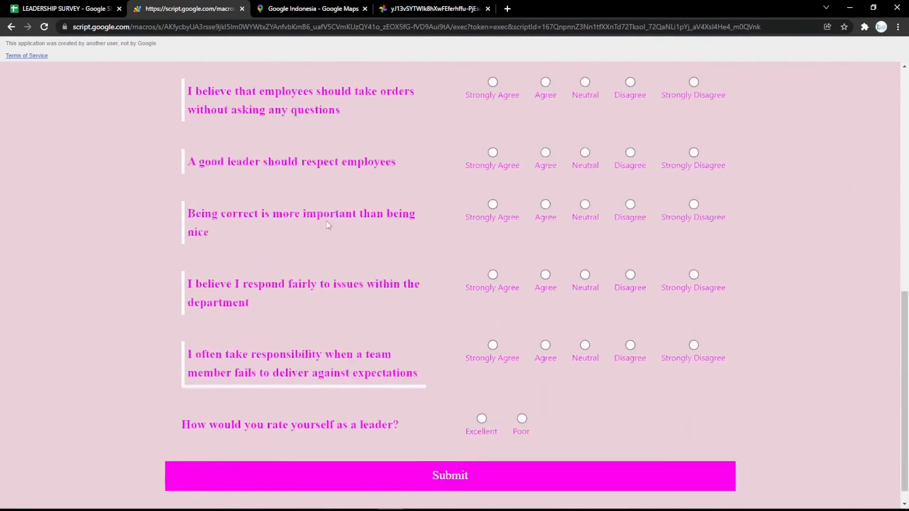
{"action": "scroll", "coordinate": [322, 233], "scroll_direction": "up", "scroll_amount": 10}
- Change the Loading Message to "Submitting form.. Please wait a minutes" and test it on the reloaded web form
{"action": "left_click", "coordinate": [105, 6]}
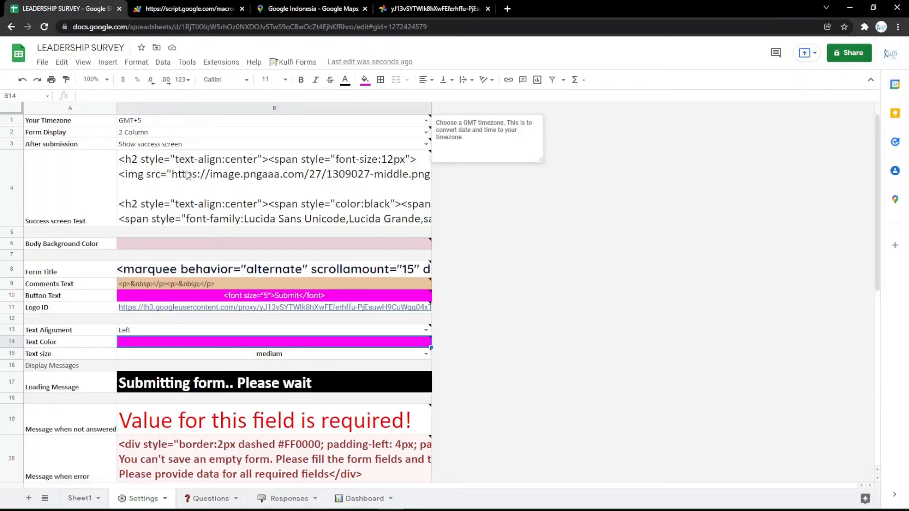
{"action": "left_click", "coordinate": [260, 378]}
{"action": "double_click", "coordinate": [314, 392]}
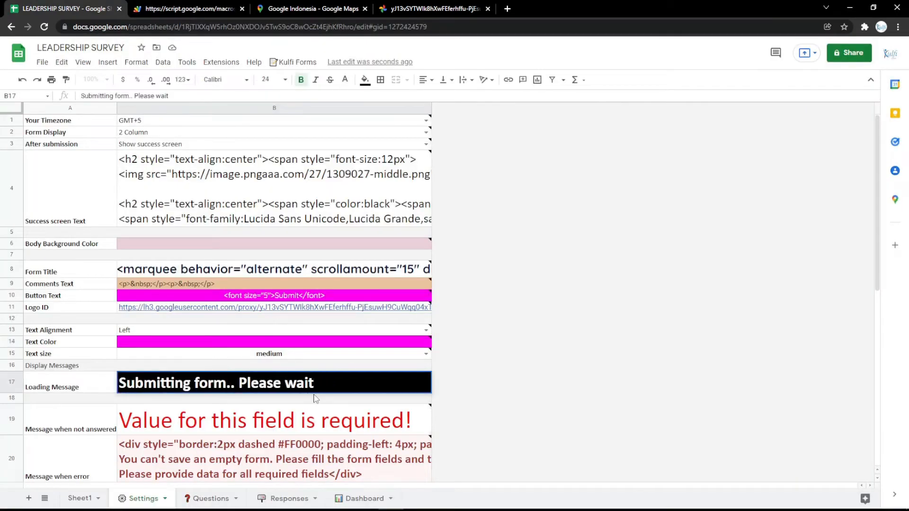
{"action": "type", "text": "a minutes"}
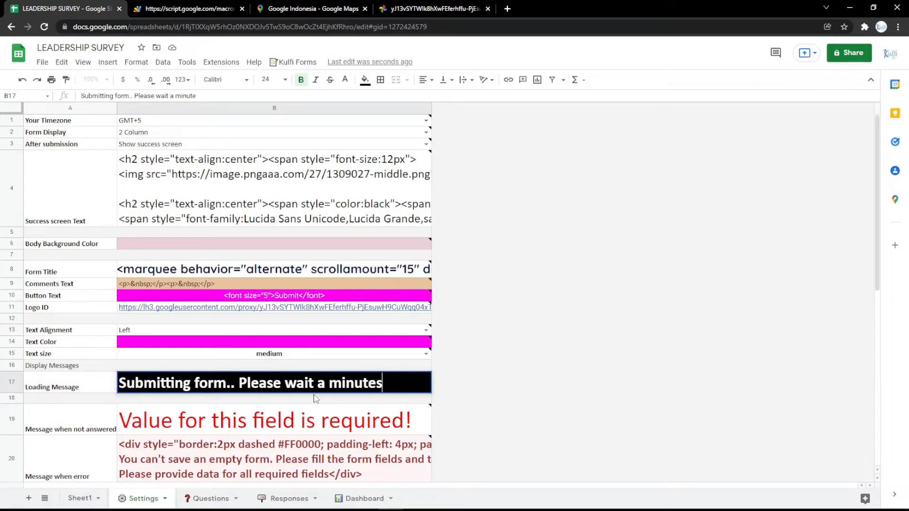
{"action": "key", "text": "Return"}
{"action": "left_click", "coordinate": [198, 8]}
{"action": "key", "text": "F5"}
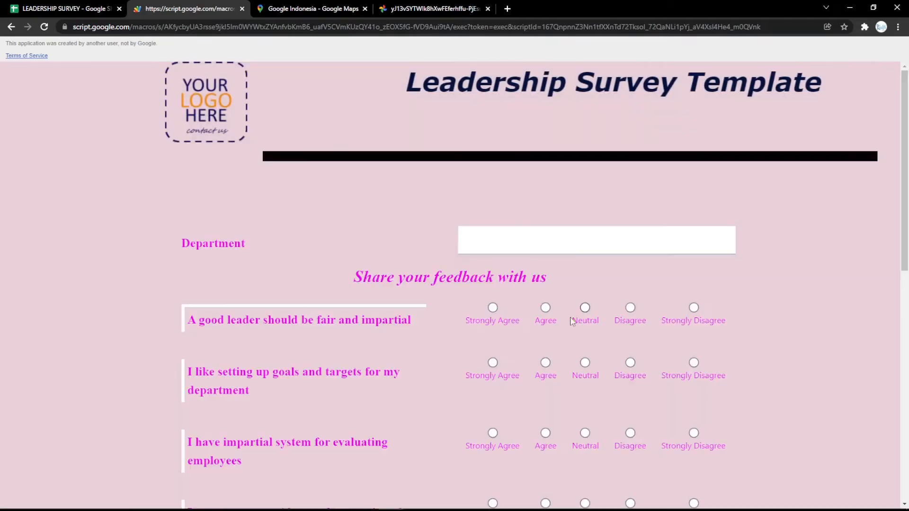
- View the Form Title's HTML in the Settings sheet and open the html-online.com editor in a new browser tab
{"action": "left_click", "coordinate": [14, 4]}
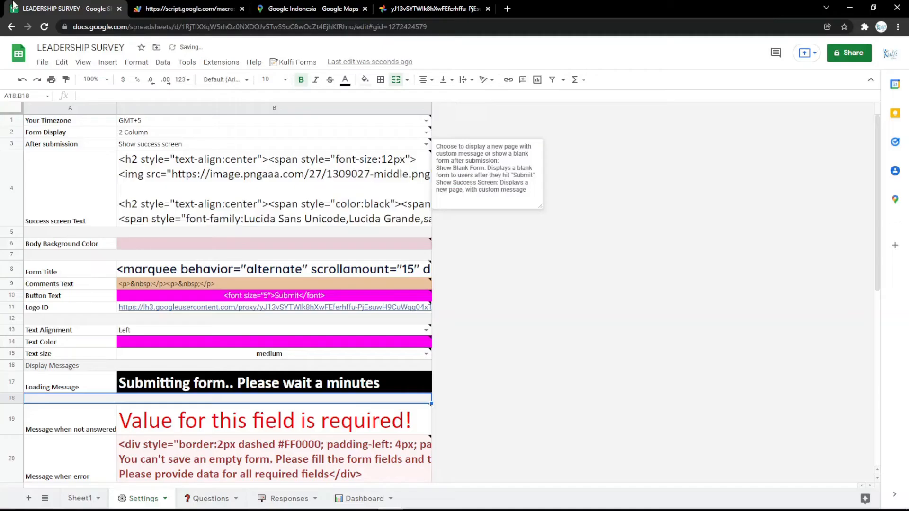
{"action": "double_click", "coordinate": [292, 267]}
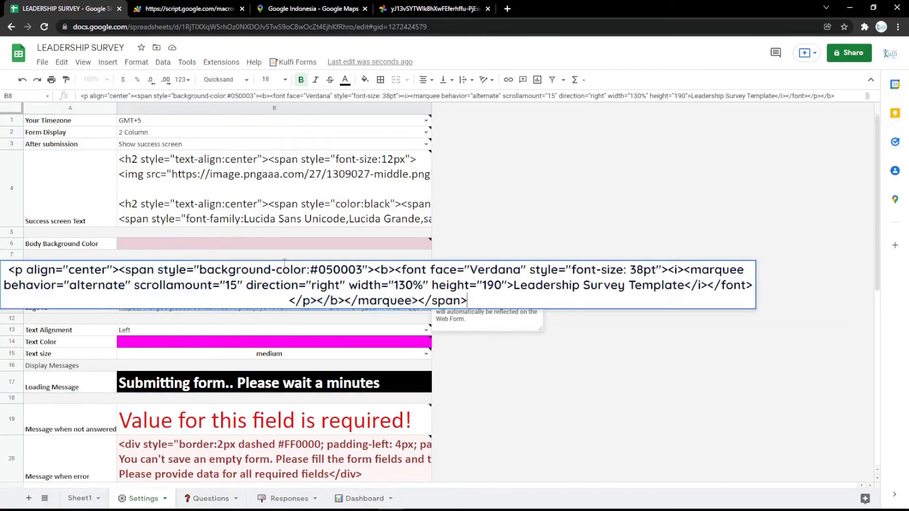
{"action": "left_click", "coordinate": [312, 334]}
{"action": "left_click", "coordinate": [506, 10]}
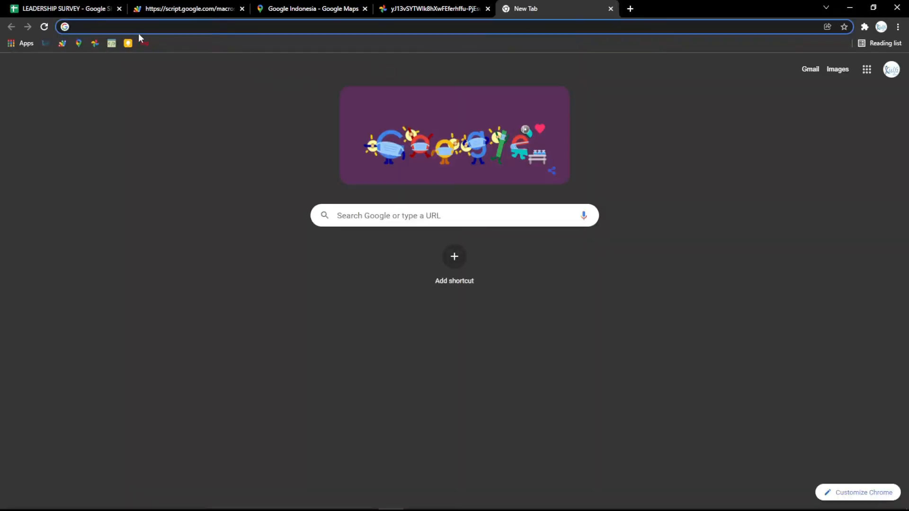
{"action": "left_click", "coordinate": [112, 44]}
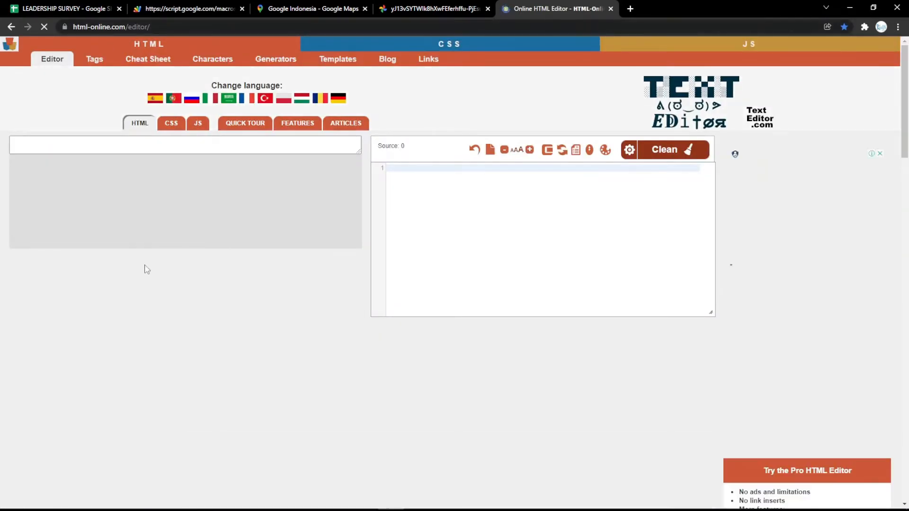
- Enter the title LEADERSHIP SURVEY in the visual editor and make it centered, bold, italic and underlined
{"action": "type", "text": "LEAD"}
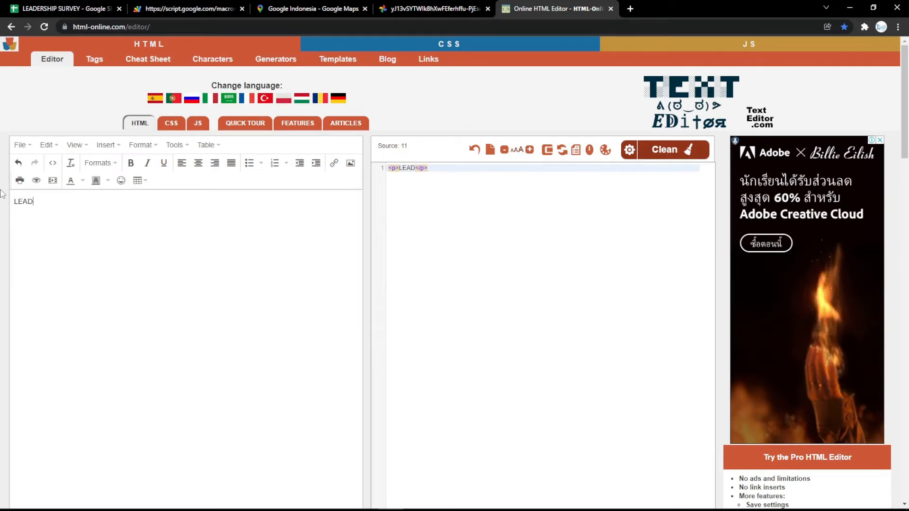
{"action": "type", "text": "ERSHIP "}
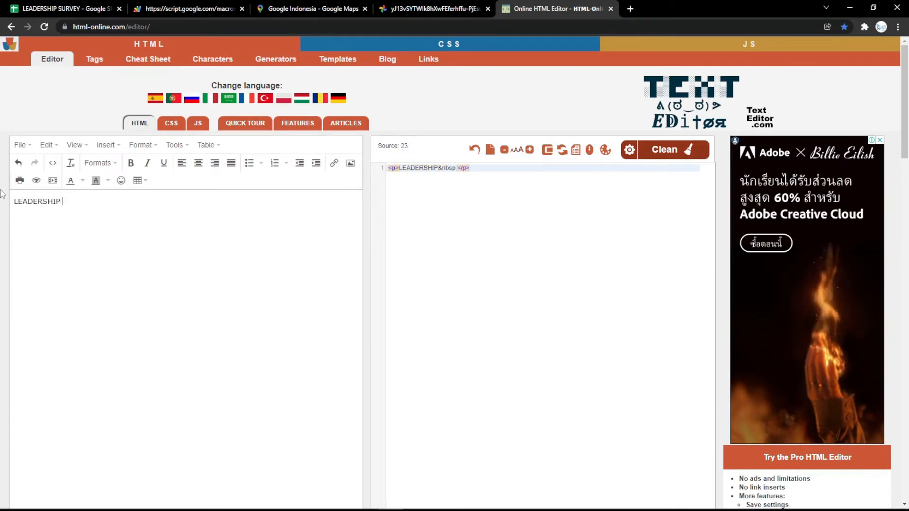
{"action": "type", "text": "SURVEY"}
{"action": "key", "text": "ctrl+a"}
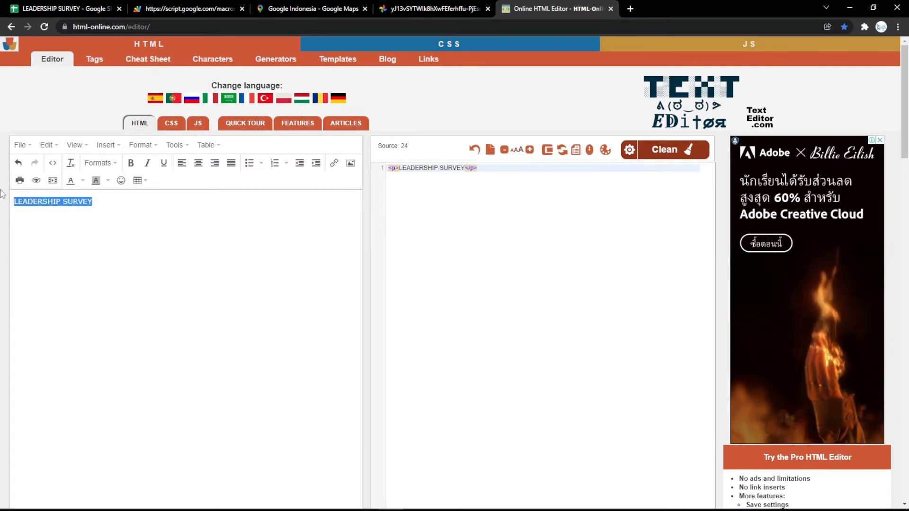
{"action": "left_click", "coordinate": [198, 163]}
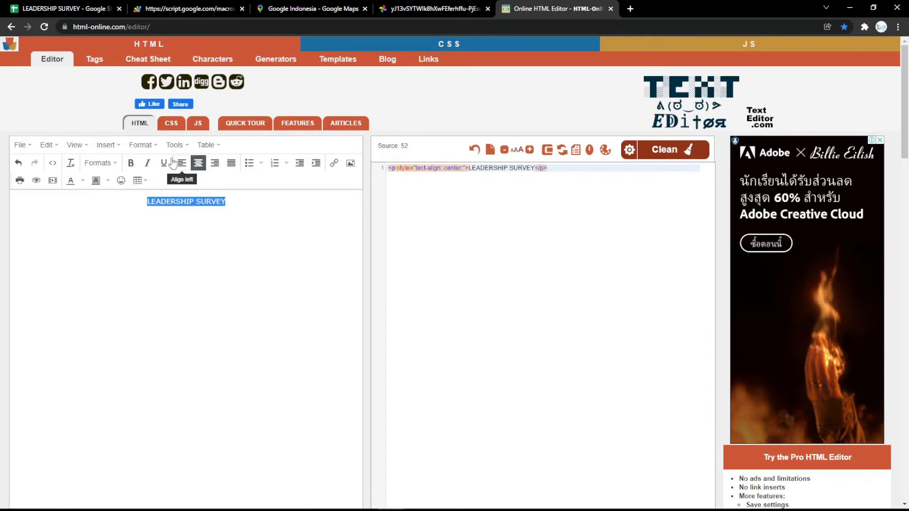
{"action": "left_click", "coordinate": [131, 162]}
{"action": "left_click", "coordinate": [149, 164]}
{"action": "left_click", "coordinate": [164, 163]}
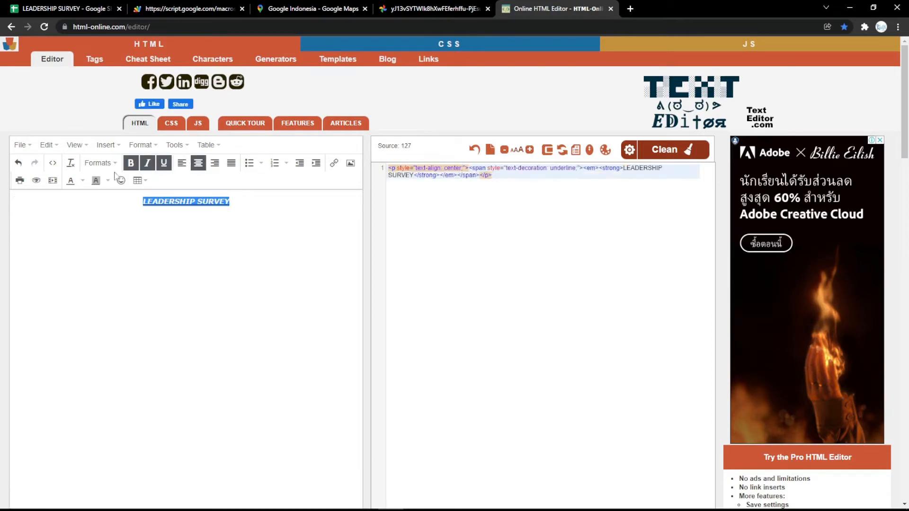
- Format the LEADERSHIP SURVEY title as a level 1 heading with magenta (#ff00ff) text
{"action": "left_click", "coordinate": [99, 162]}
{"action": "left_click", "coordinate": [97, 185]}
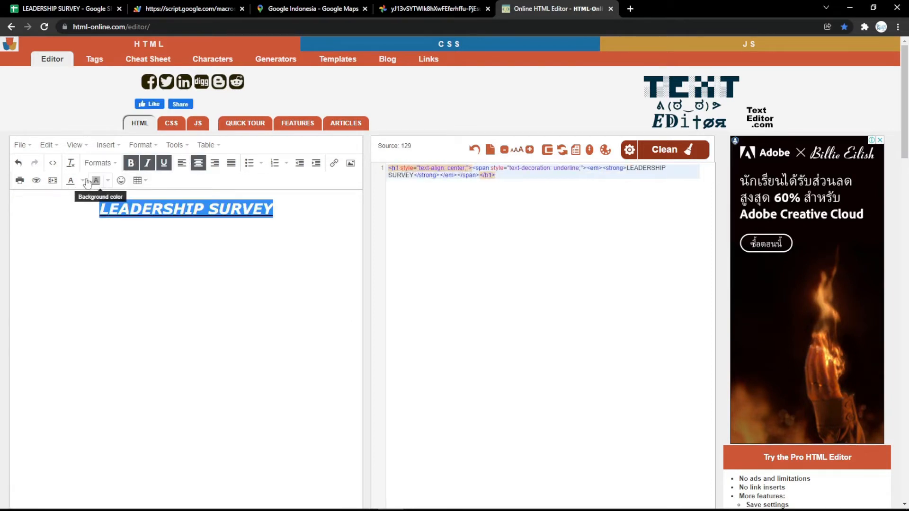
{"action": "left_click", "coordinate": [82, 180]}
{"action": "left_click", "coordinate": [42, 231]}
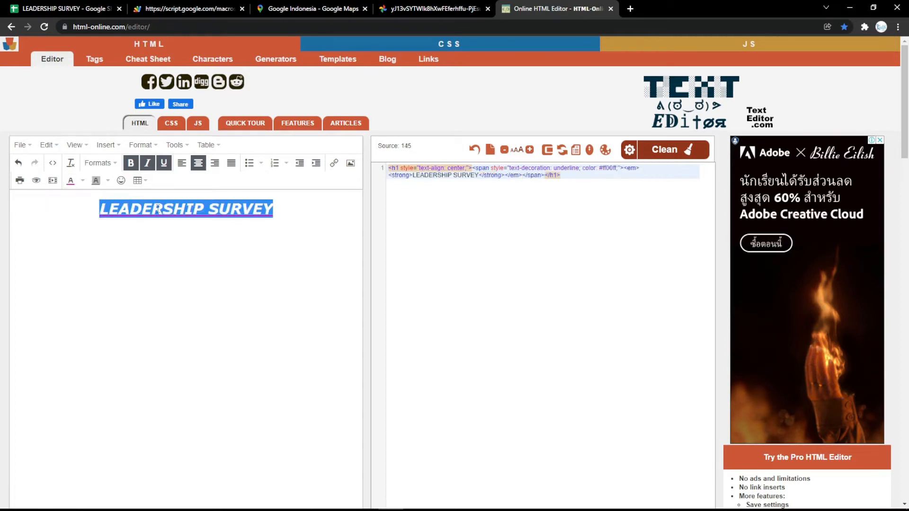
- Copy the HTML source generated for the LEADERSHIP SURVEY title and return to the survey spreadsheet
{"action": "left_click", "coordinate": [240, 226]}
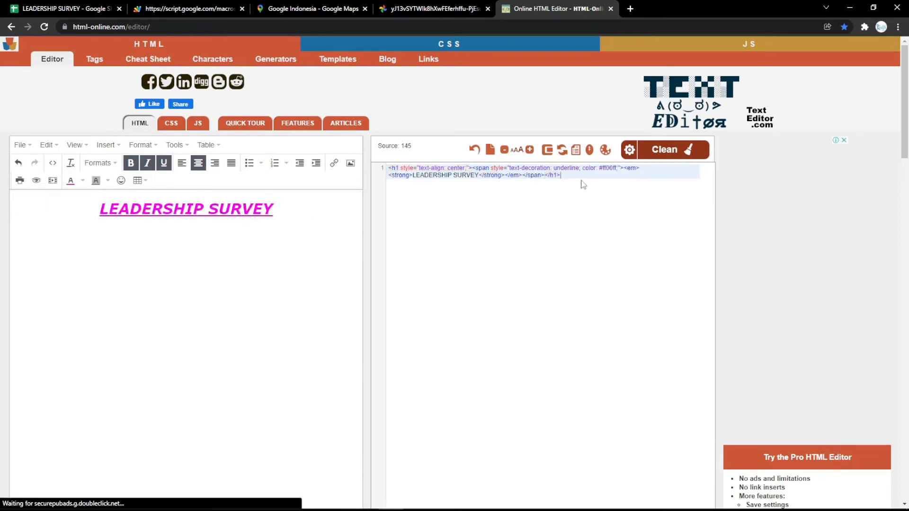
{"action": "left_click_drag", "start_coordinate": [581, 182], "coordinate": [497, 161]}
{"action": "key", "text": "ctrl+c"}
{"action": "left_click", "coordinate": [71, 9]}
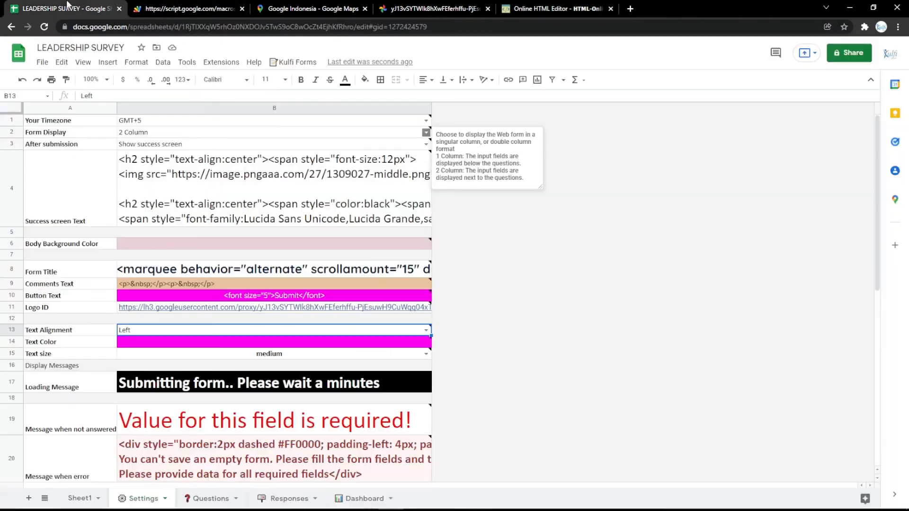
- Replace the Form Title's HTML in the Settings sheet with the copied LEADERSHIP SURVEY code and reload the web form
{"action": "left_click", "coordinate": [223, 273]}
{"action": "double_click", "coordinate": [222, 273]}
{"action": "key", "text": "ctrl+a"}
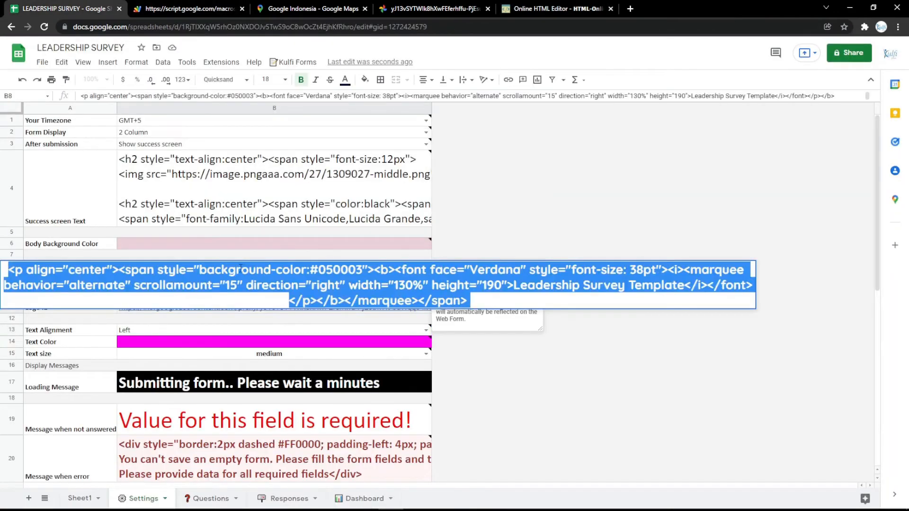
{"action": "key", "text": "ctrl+v"}
{"action": "left_click", "coordinate": [270, 245]}
{"action": "left_click", "coordinate": [182, 9]}
{"action": "key", "text": "F5"}
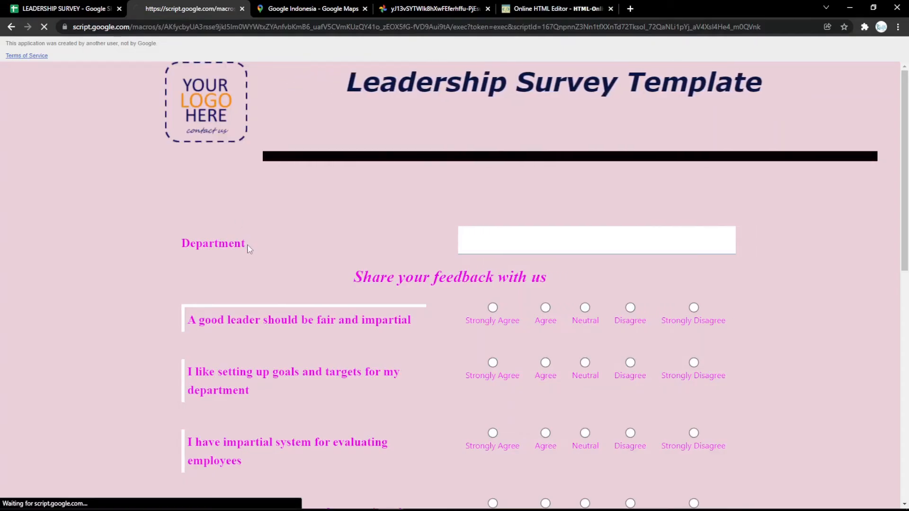
- Open the Responses sheet, copy the TRANSPOSE formula from the RESPONSES note in Google Keep, and return to the spreadsheet
{"action": "left_click", "coordinate": [116, 5]}
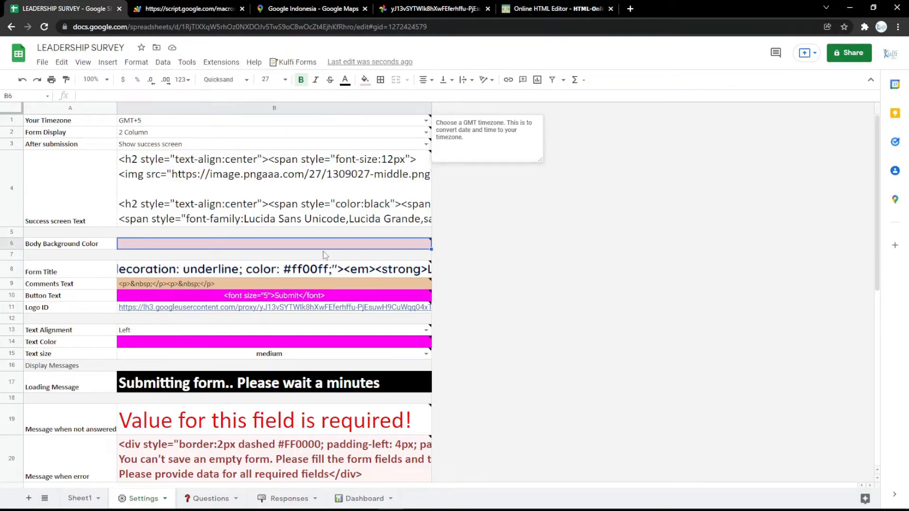
{"action": "left_click", "coordinate": [289, 495]}
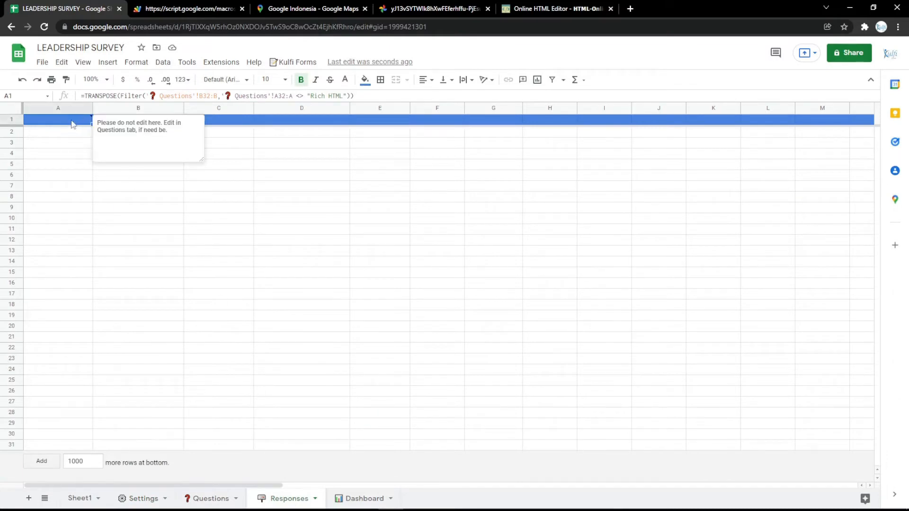
{"action": "key", "text": "ctrl+t"}
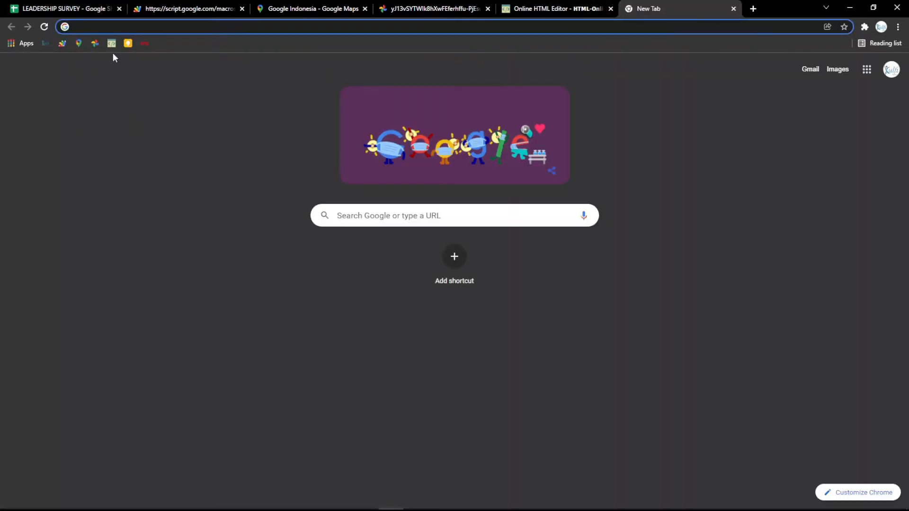
{"action": "left_click", "coordinate": [128, 44]}
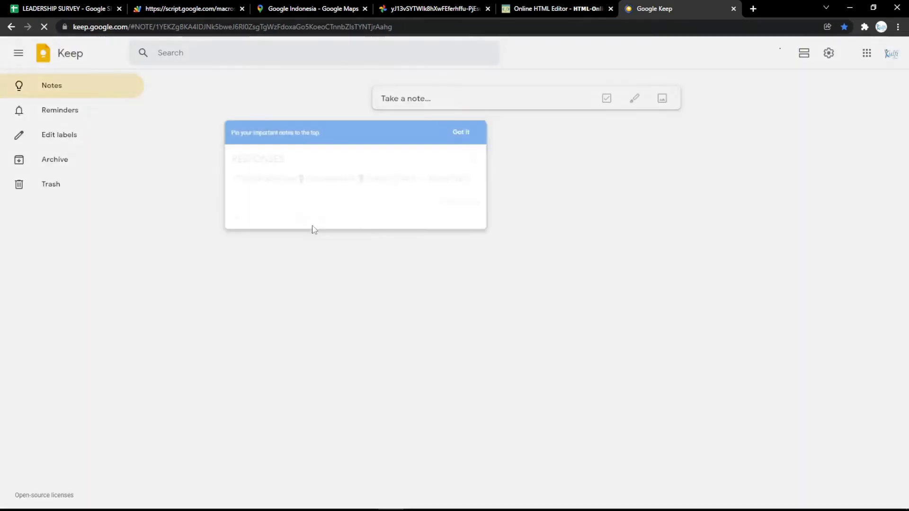
{"action": "key", "text": "ctrl+a"}
{"action": "key", "text": "ctrl+v"}
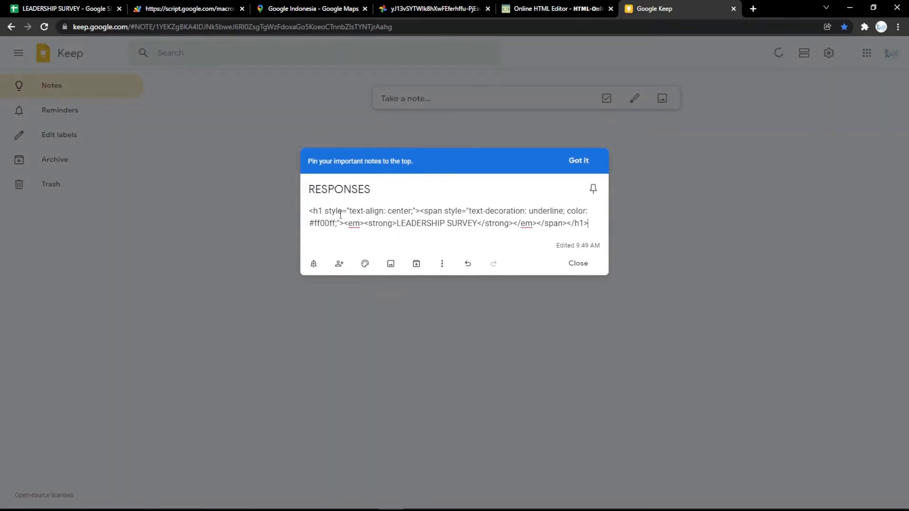
{"action": "key", "text": "ctrl+z"}
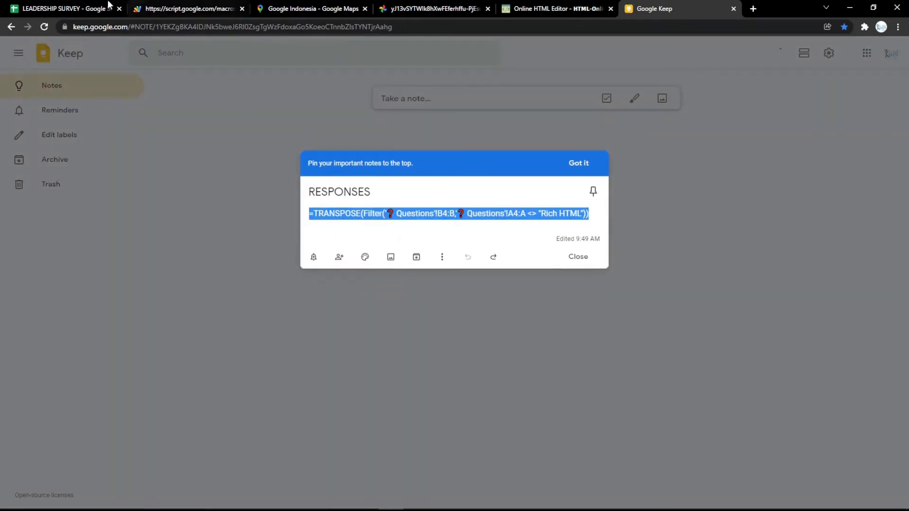
{"action": "key", "text": "ctrl+1"}
- Replace the formula in cell A1 of the Responses sheet with the copied one using the Questions ranges B4:B and A4:A
{"action": "double_click", "coordinate": [70, 124]}
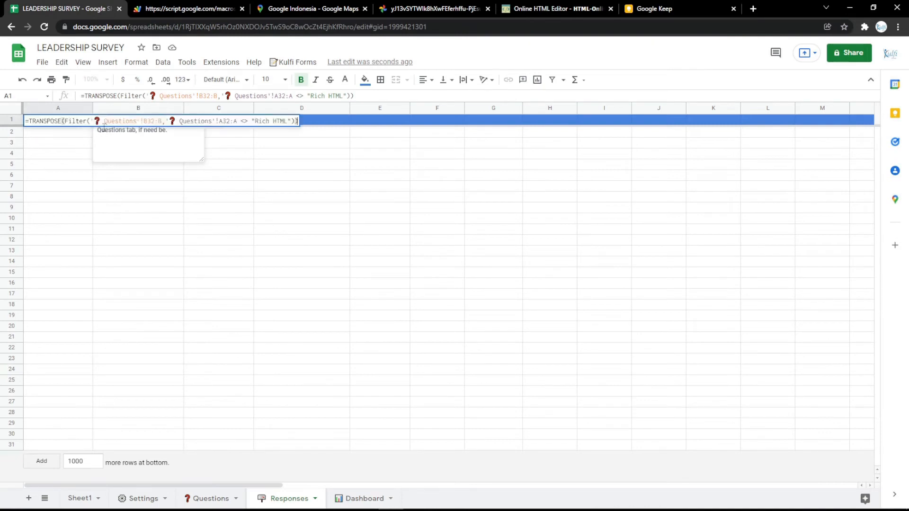
{"action": "key", "text": "ctrl+a"}
{"action": "type", "text": "=TRANSPOSE(Filter('❓ Questions'!B4:B,'❓ Questions'!A4:A <> \"RICH HTML\"))"}
{"action": "left_click", "coordinate": [66, 154]}
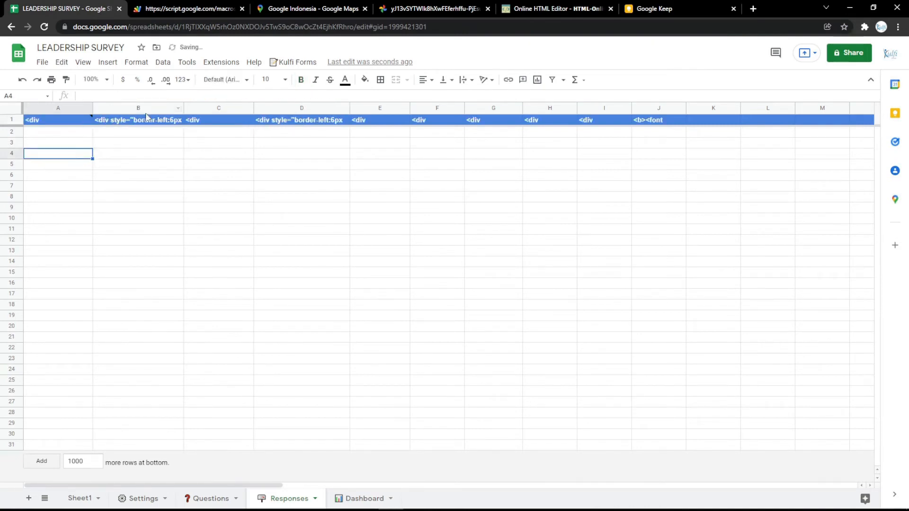
- Check the Department question's row in Questions and change the Responses header formula's ranges to B3:B and A3:A
{"action": "left_click", "coordinate": [210, 499]}
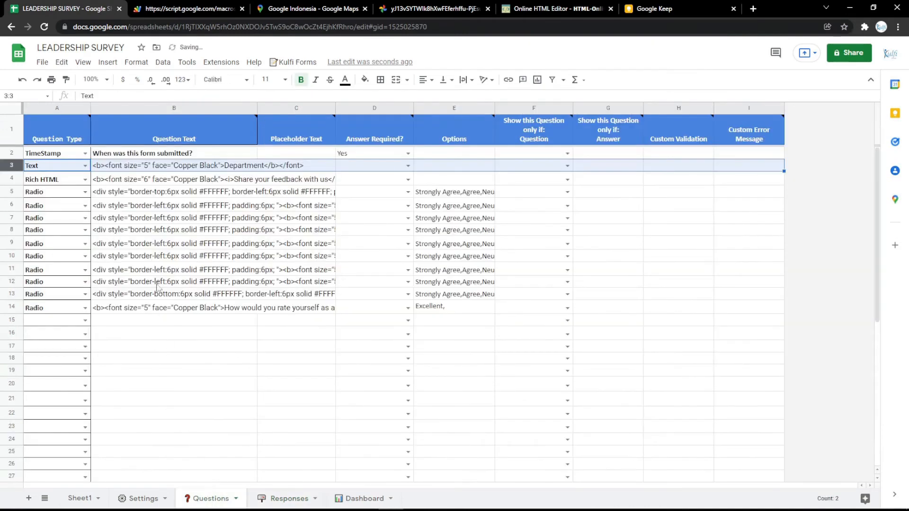
{"action": "left_click", "coordinate": [162, 171]}
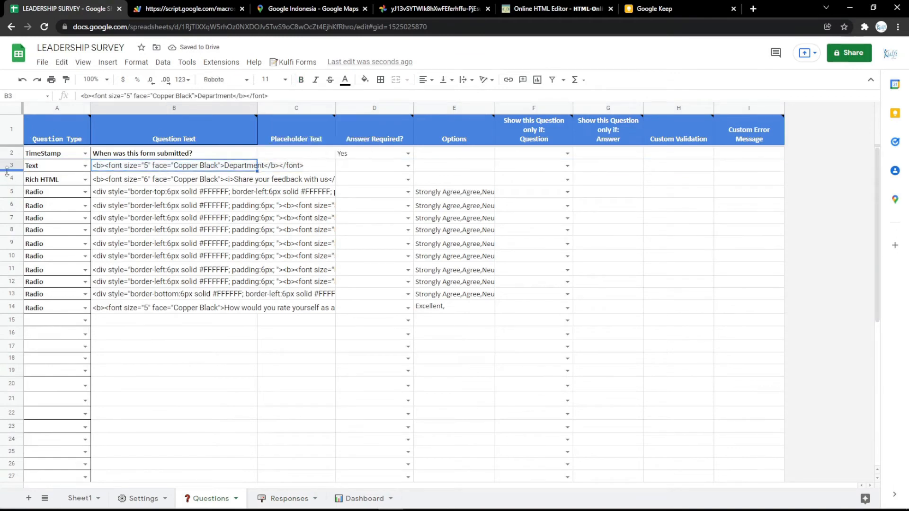
{"action": "left_click", "coordinate": [274, 499]}
{"action": "double_click", "coordinate": [61, 121]}
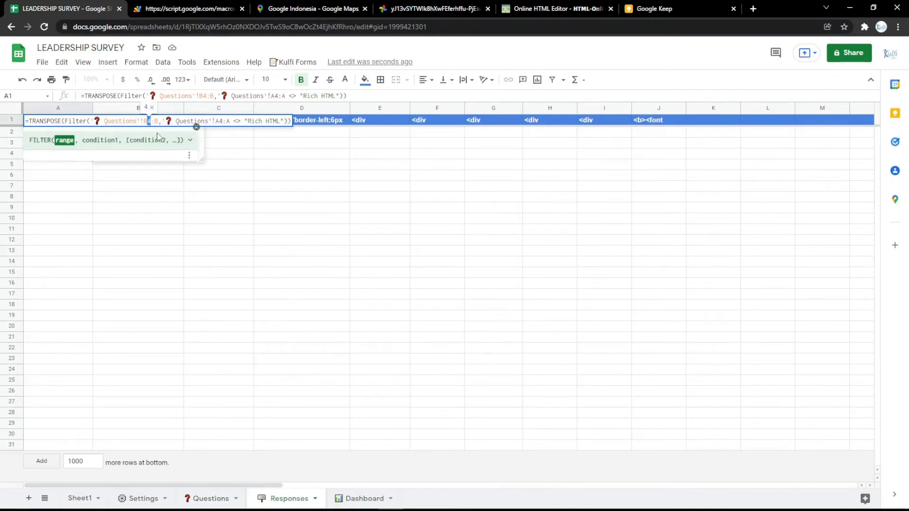
{"action": "type", "text": "3"}
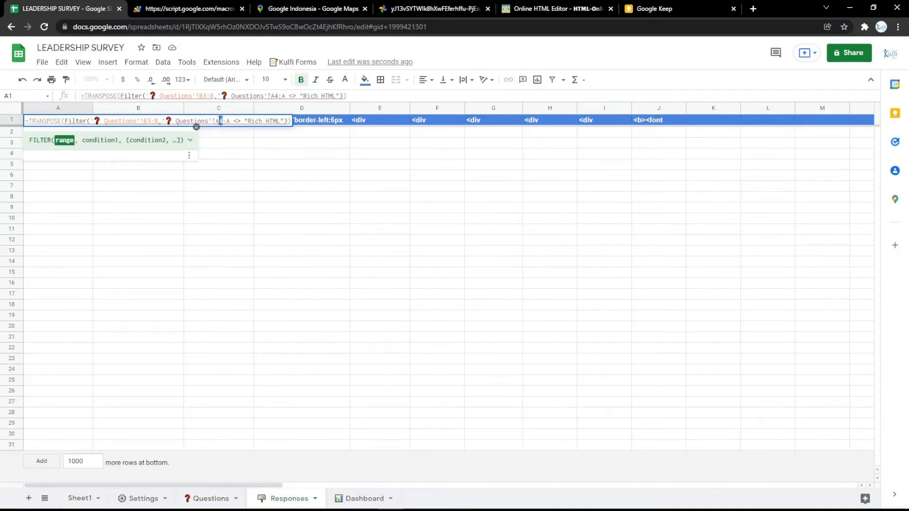
{"action": "left_click", "coordinate": [221, 154]}
- Fill in the web form with Office as the department, answer the rating questions, choose Excellent for the leader rating, and submit
{"action": "left_click", "coordinate": [194, 8]}
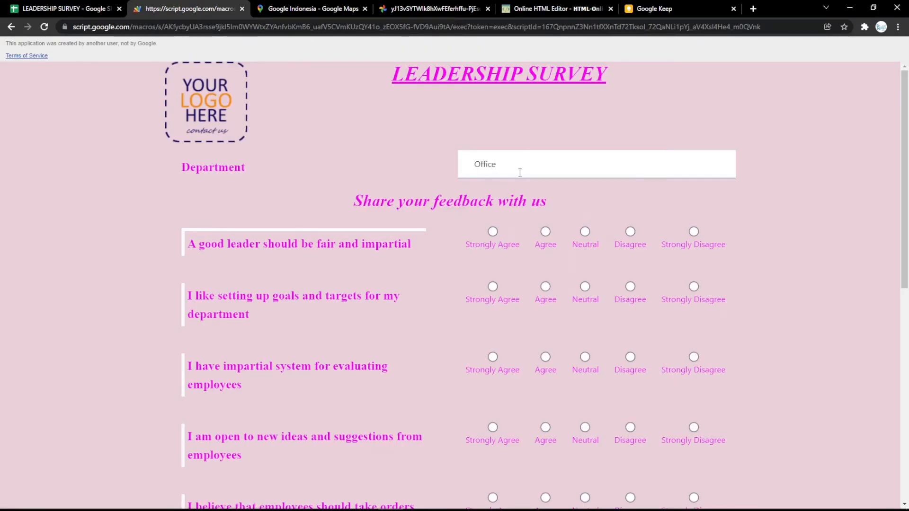
{"action": "scroll", "coordinate": [554, 294], "scroll_direction": "down", "scroll_amount": 9}
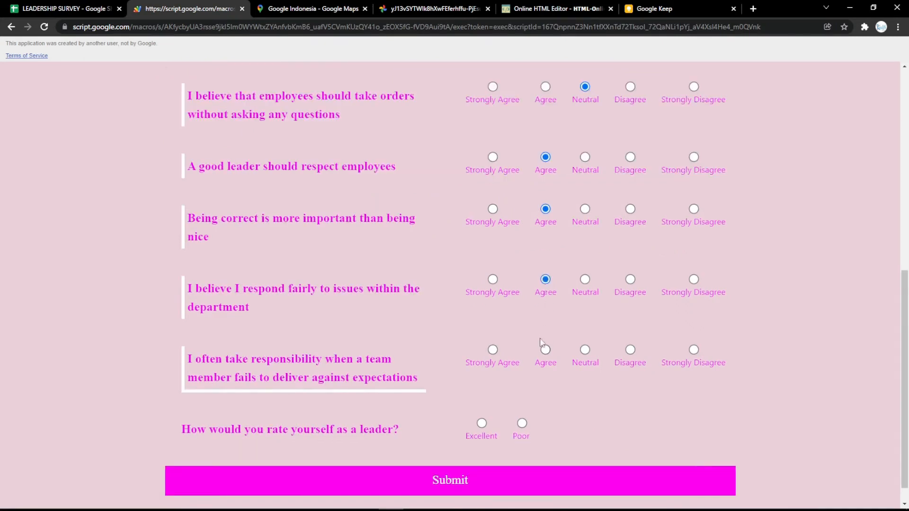
{"action": "left_click", "coordinate": [481, 423]}
{"action": "scroll", "coordinate": [485, 430], "scroll_direction": "down", "scroll_amount": 1}
{"action": "left_click", "coordinate": [486, 449]}
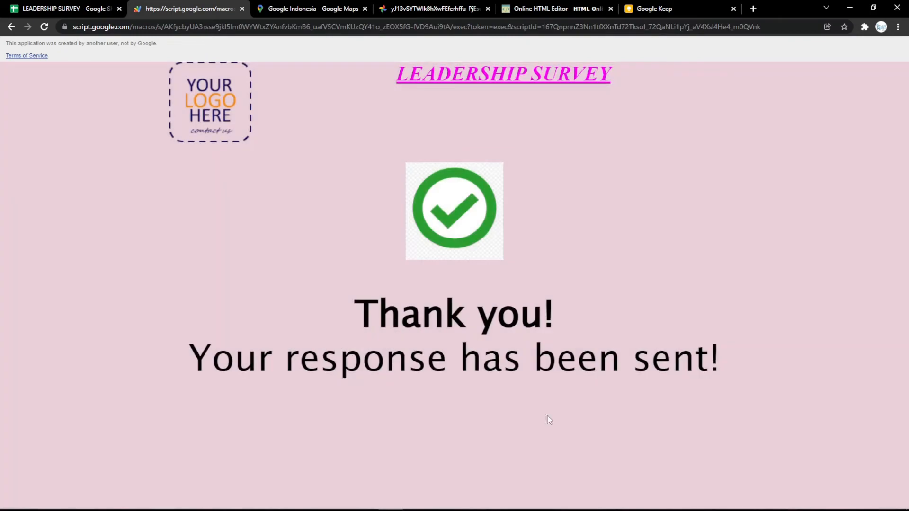
- Review the submitted answers in the Responses sheet and the form's success screen, and select the Success screen Text in Settings
{"action": "left_click", "coordinate": [77, 6]}
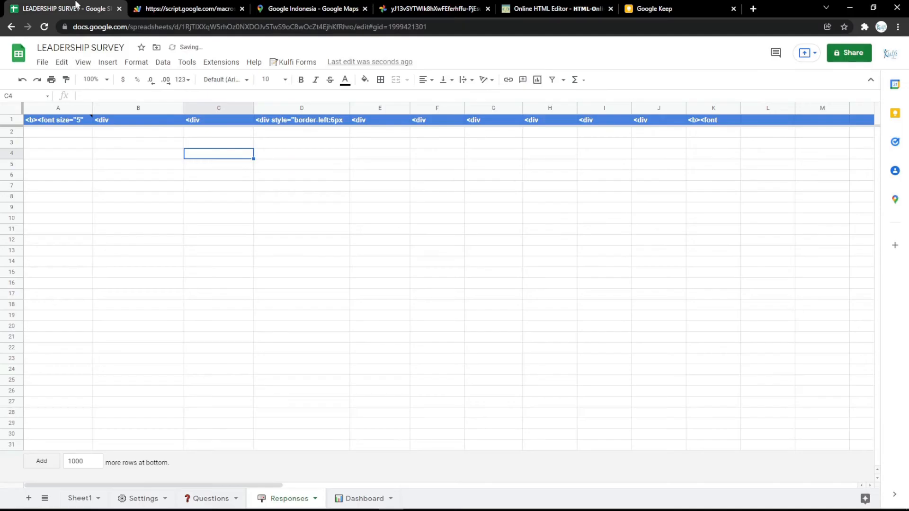
{"action": "left_click", "coordinate": [184, 6]}
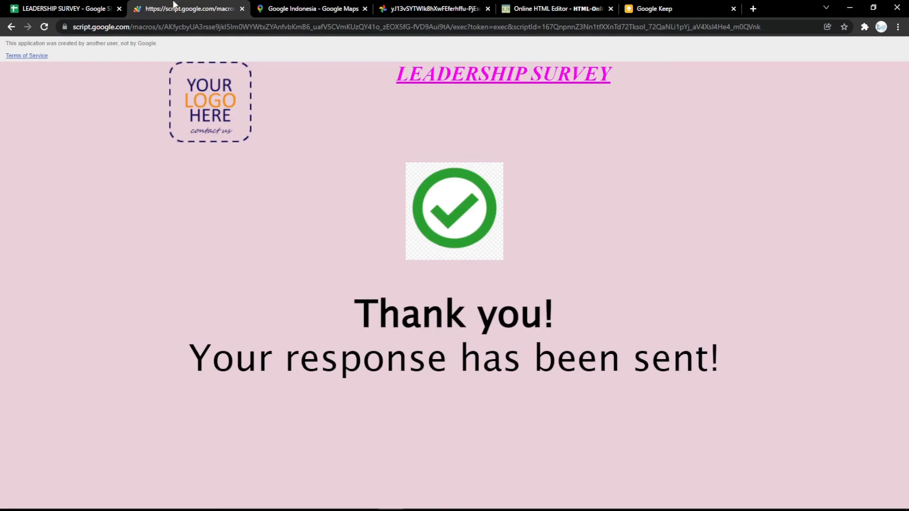
{"action": "left_click", "coordinate": [71, 7]}
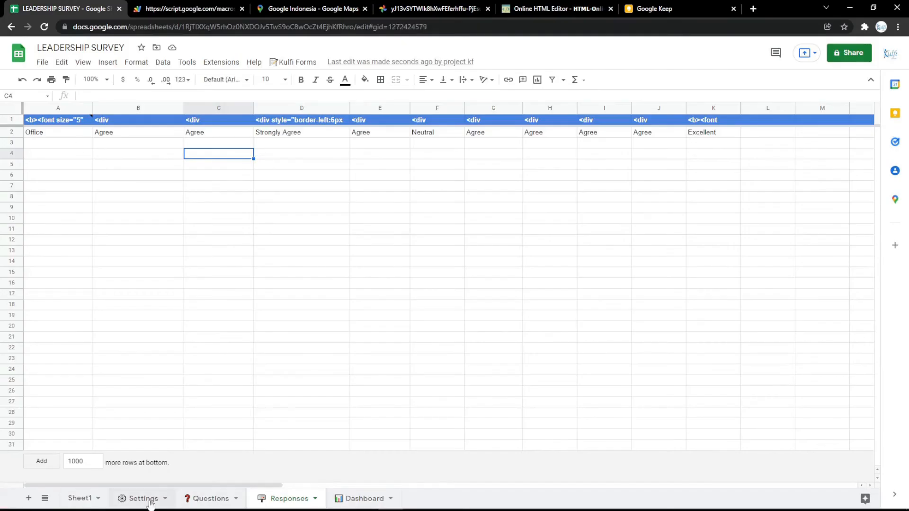
{"action": "left_click", "coordinate": [143, 499]}
{"action": "left_click", "coordinate": [254, 189]}
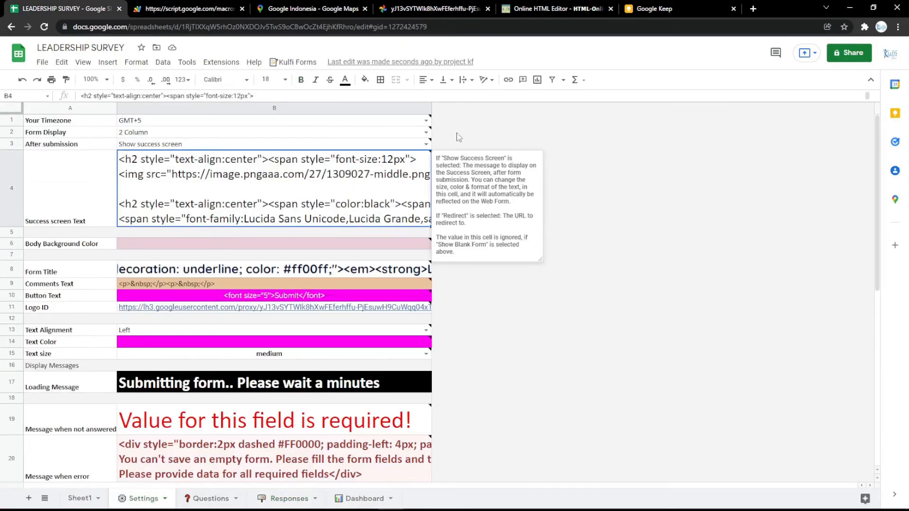
- Open the bookmarked thank_you_PNG66.png image in a new browser tab and copy its URL
{"action": "key", "text": "ctrl+t"}
{"action": "left_click", "coordinate": [142, 41]}
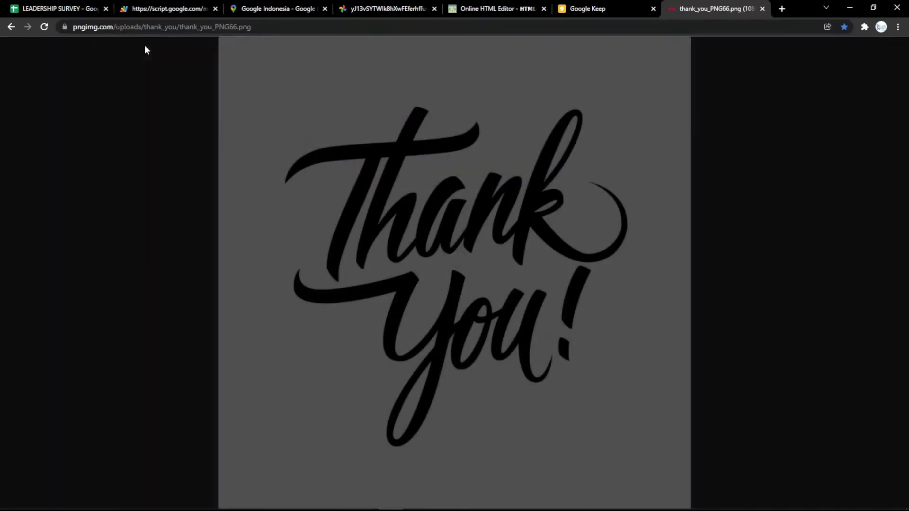
{"action": "left_click", "coordinate": [291, 27]}
{"action": "left_click", "coordinate": [361, 134]}
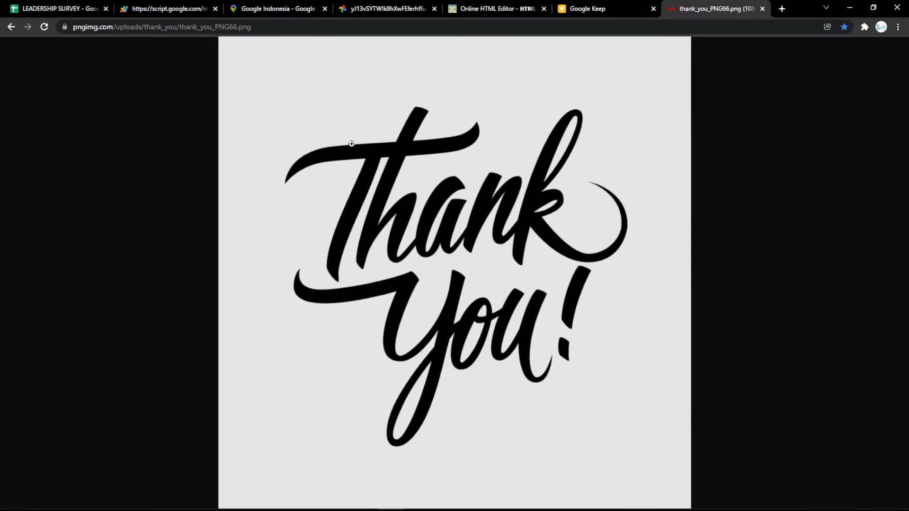
{"action": "left_click", "coordinate": [327, 27]}
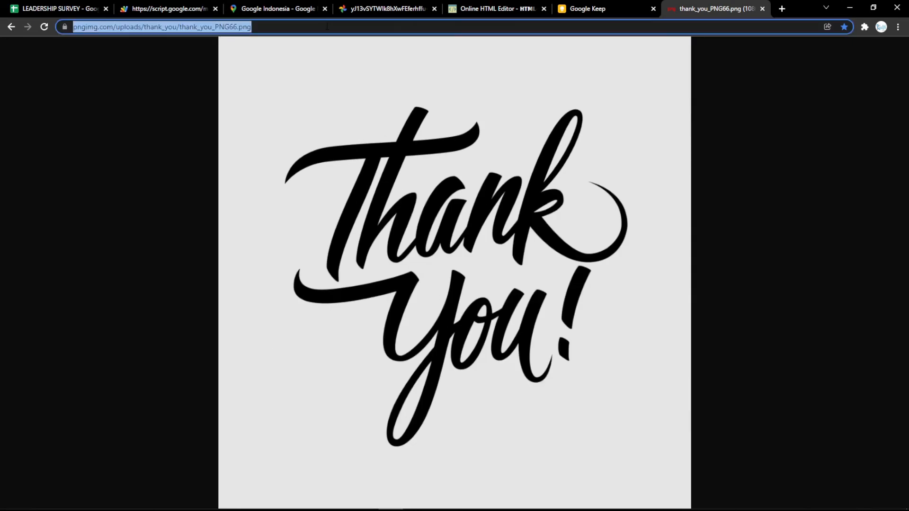
- Replace the content of the online HTML editor with the thank-you image from the copied URL
{"action": "left_click", "coordinate": [509, 15]}
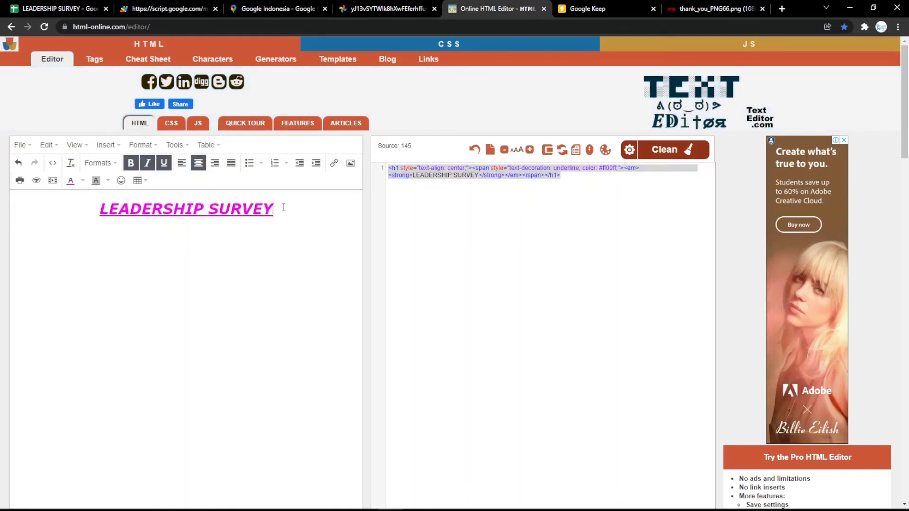
{"action": "key", "text": "ctrl+a"}
{"action": "key", "text": "BackSpace"}
{"action": "key", "text": "ctrl+v"}
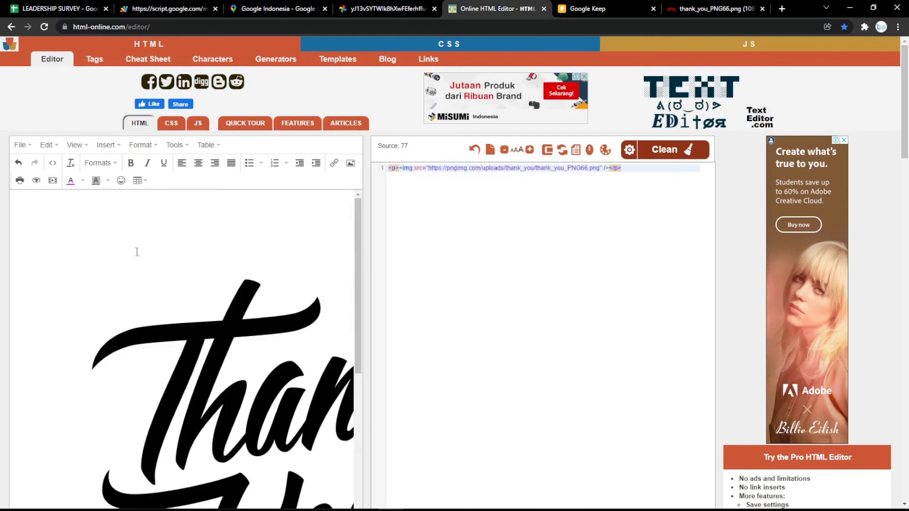
- Scale down the thank-you image in the HTML editor and set its width and height to 500 in the source
{"action": "left_click", "coordinate": [154, 263]}
{"action": "left_click_drag", "start_coordinate": [14, 198], "coordinate": [263, 446]}
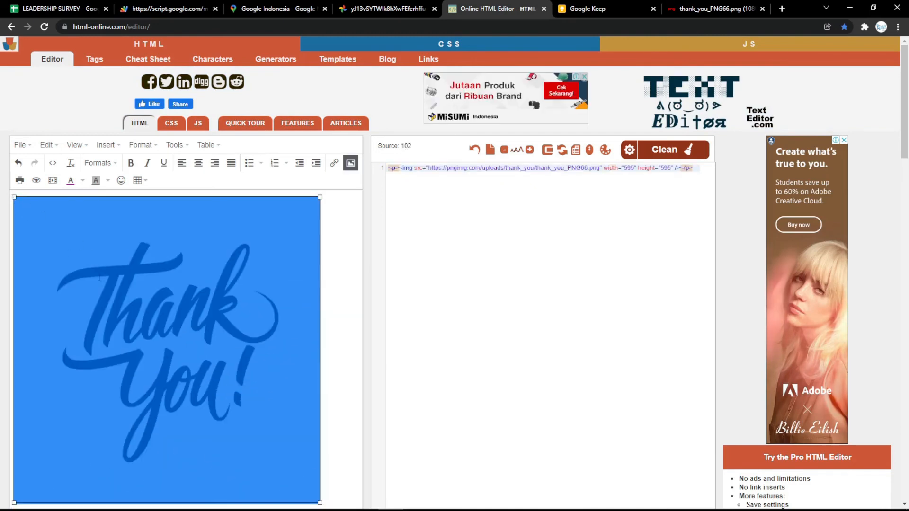
{"action": "left_click_drag", "start_coordinate": [14, 198], "coordinate": [82, 265]}
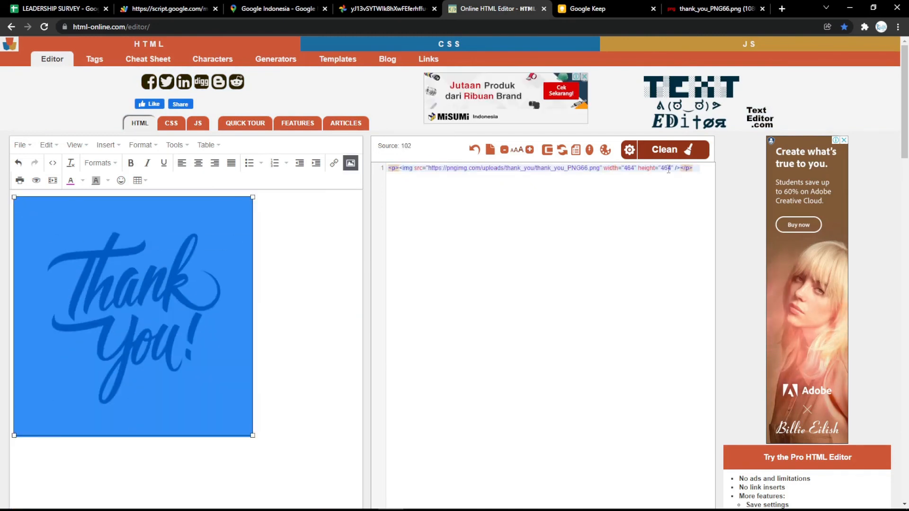
{"action": "left_click", "coordinate": [631, 169]}
{"action": "double_click", "coordinate": [631, 169]}
{"action": "type", "text": "500"}
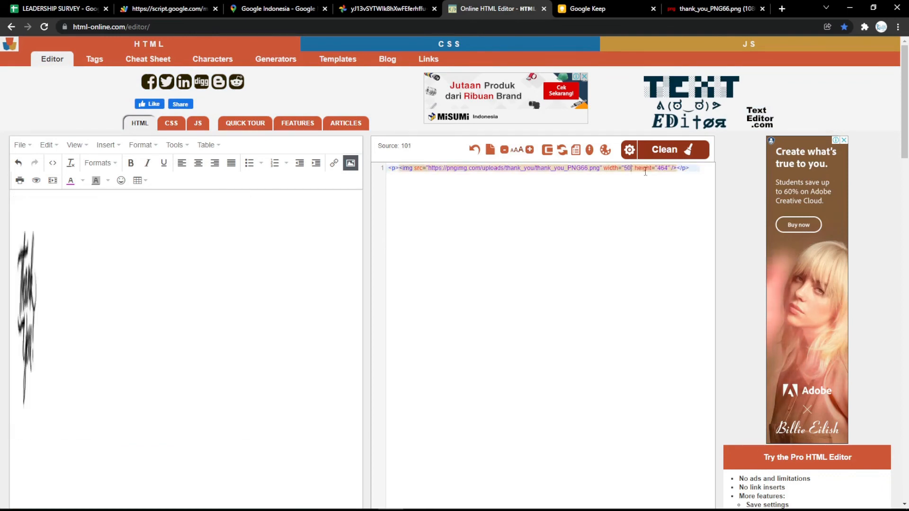
{"action": "double_click", "coordinate": [666, 168]}
{"action": "type", "text": "500"}
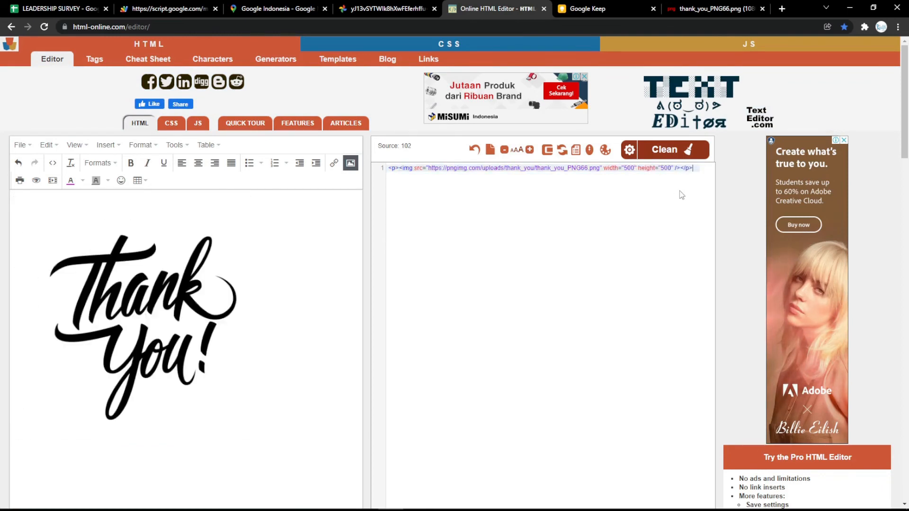
{"action": "left_click", "coordinate": [696, 169]}
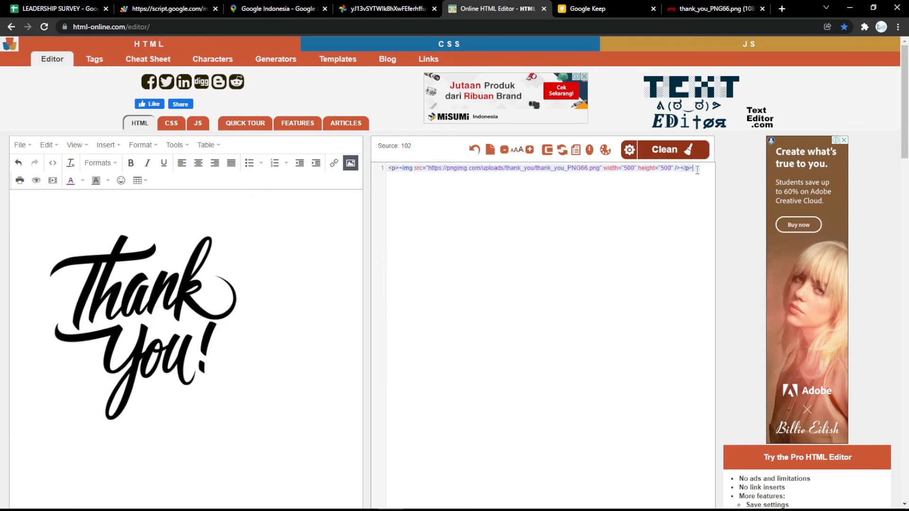
- Replace the image tag in the Success screen Text with the thank-you image's HTML from the editor and reload the web form
{"action": "key", "text": "ctrl+a"}
{"action": "key", "text": "ctrl+c"}
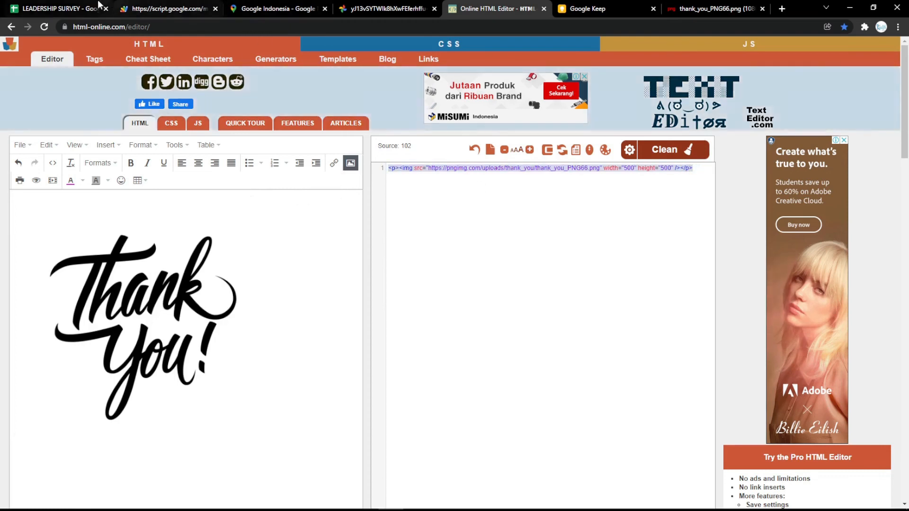
{"action": "left_click", "coordinate": [56, 8]}
{"action": "double_click", "coordinate": [122, 184]}
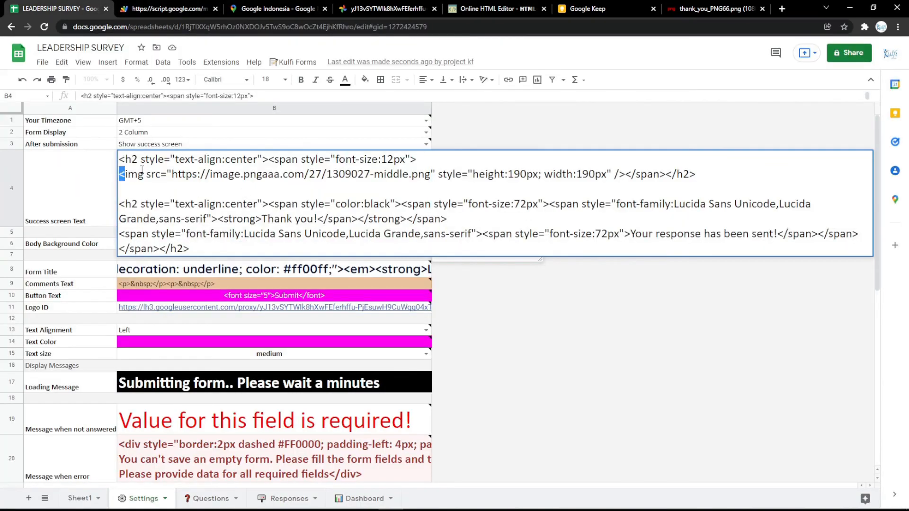
{"action": "left_click", "coordinate": [625, 175], "text": "shift"}
{"action": "key", "text": "ctrl+v"}
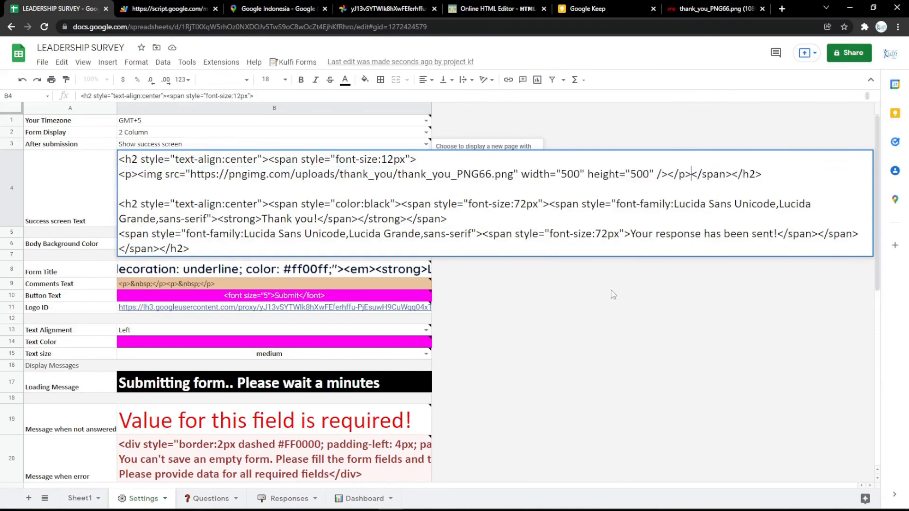
{"action": "left_click", "coordinate": [388, 285]}
{"action": "left_click", "coordinate": [203, 7]}
{"action": "key", "text": "F5"}
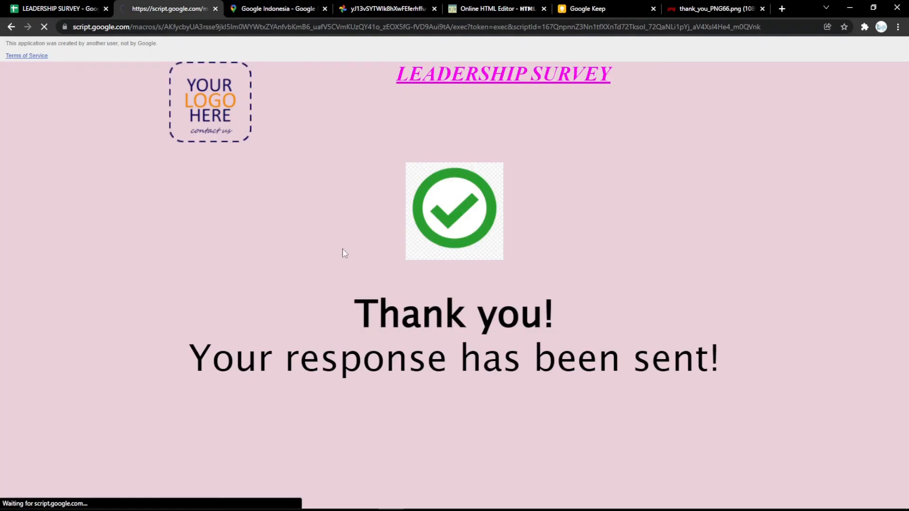